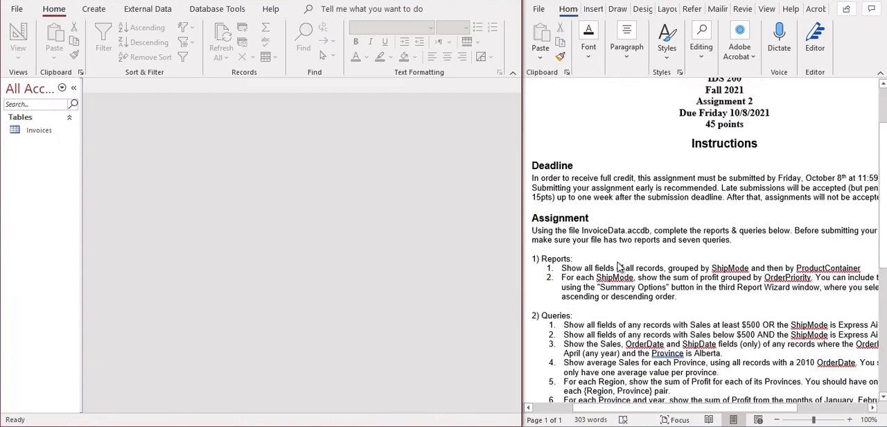
Read through the assignment instructions in the Word document, covering the report and query tasks and especially query 6.
scroll(619, 267, down, 2)
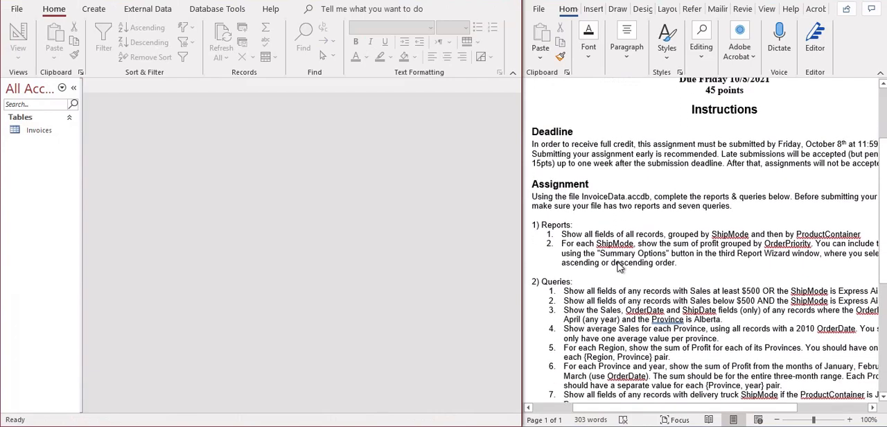
scroll(619, 267, down, 2)
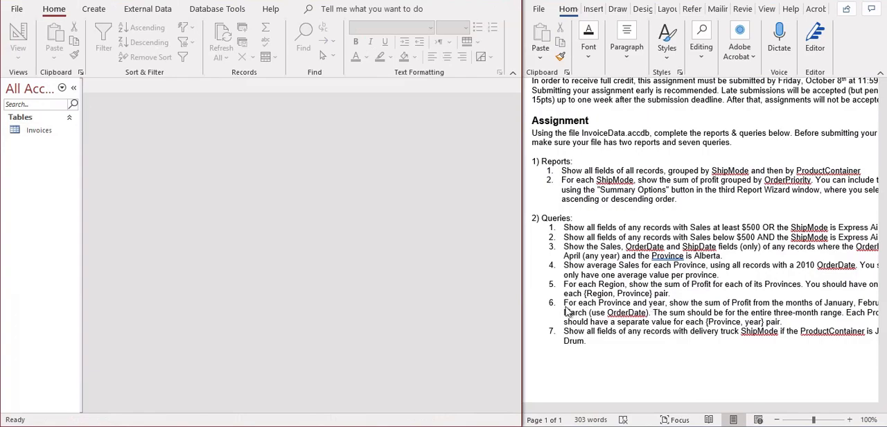
drag(563, 302, 788, 320)
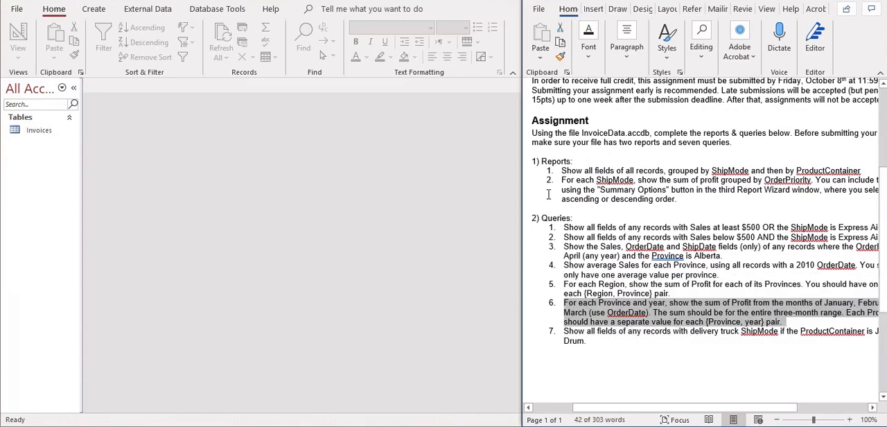
click(542, 161)
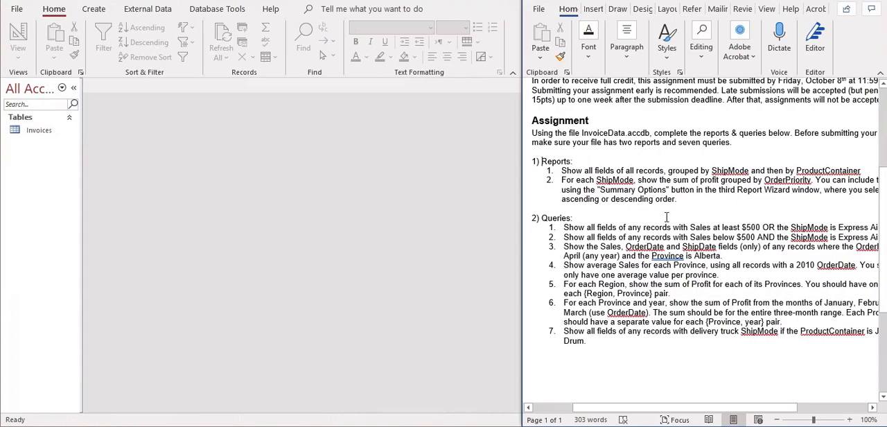
drag(788, 323, 563, 304)
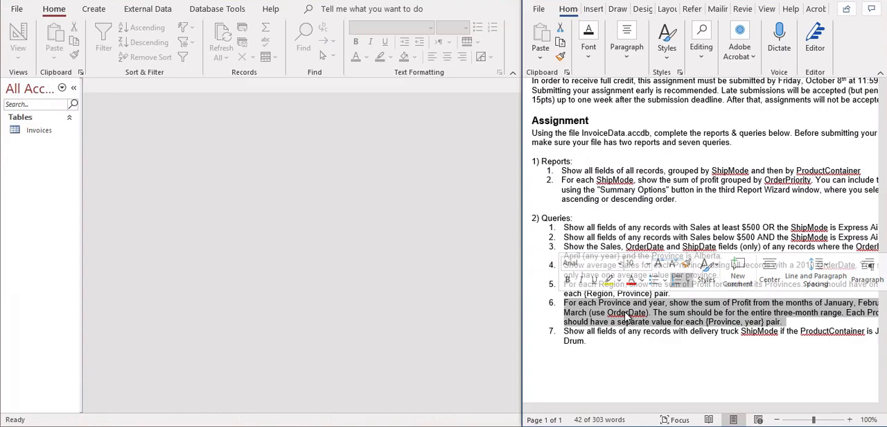
click(589, 321)
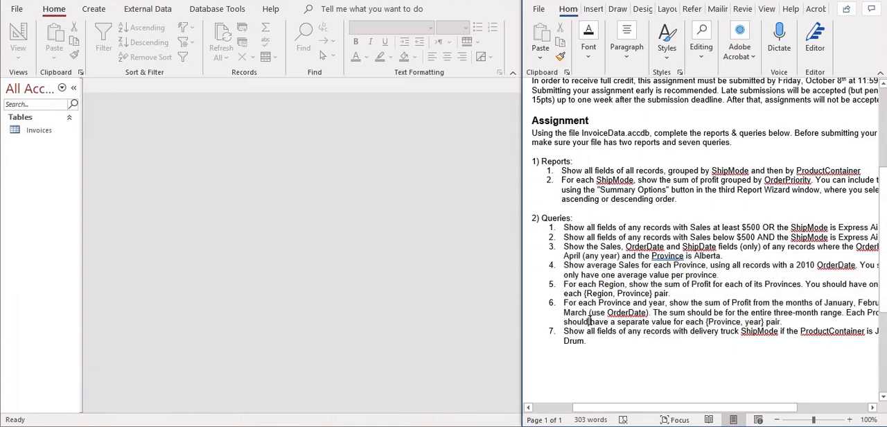
scroll(642, 201, up, 3)
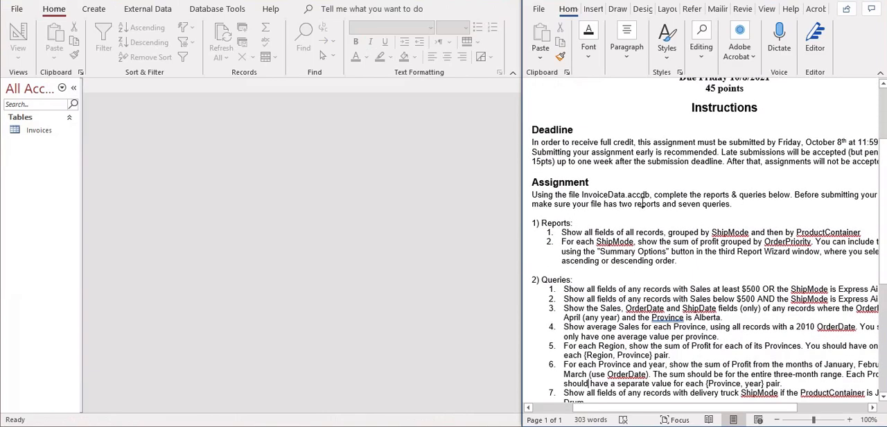
scroll(642, 202, up, 1)
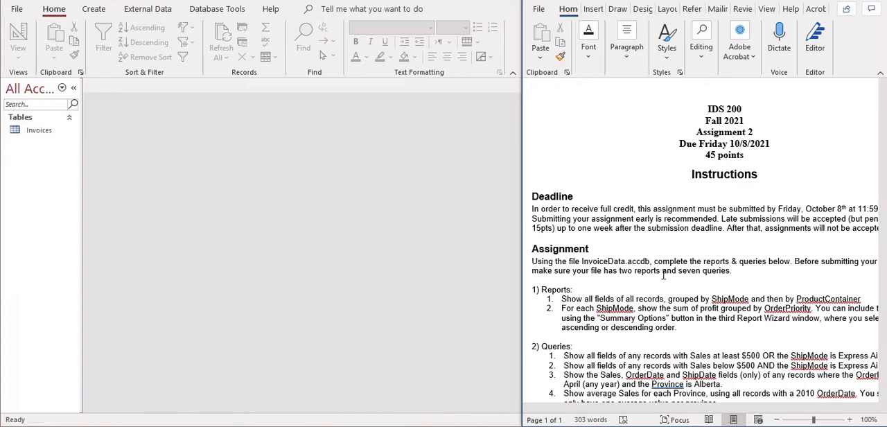
scroll(664, 276, down, 1)
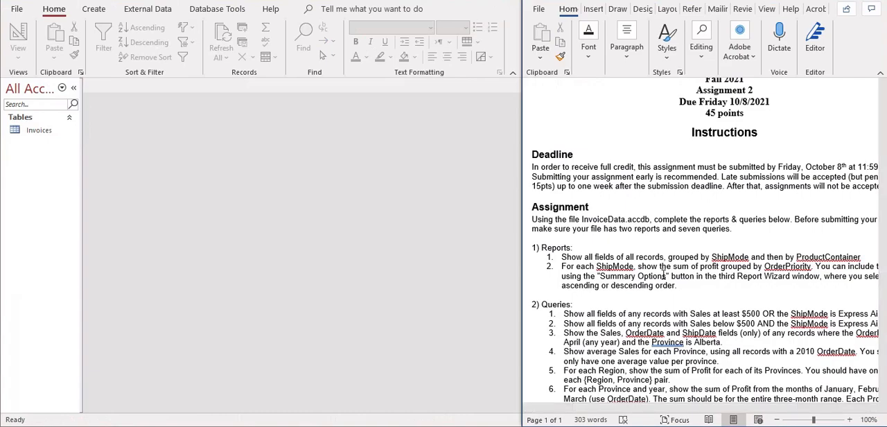
scroll(663, 275, down, 3)
scroll(664, 275, up, 2)
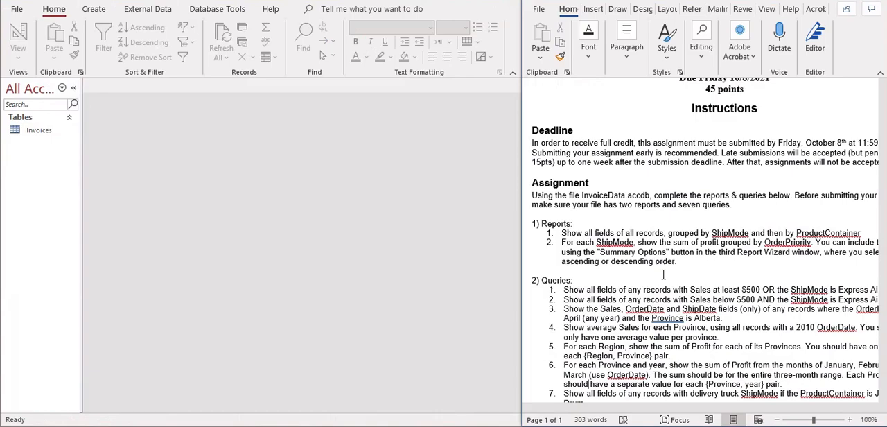
scroll(650, 254, down, 1)
scroll(650, 253, down, 2)
scroll(649, 253, up, 1)
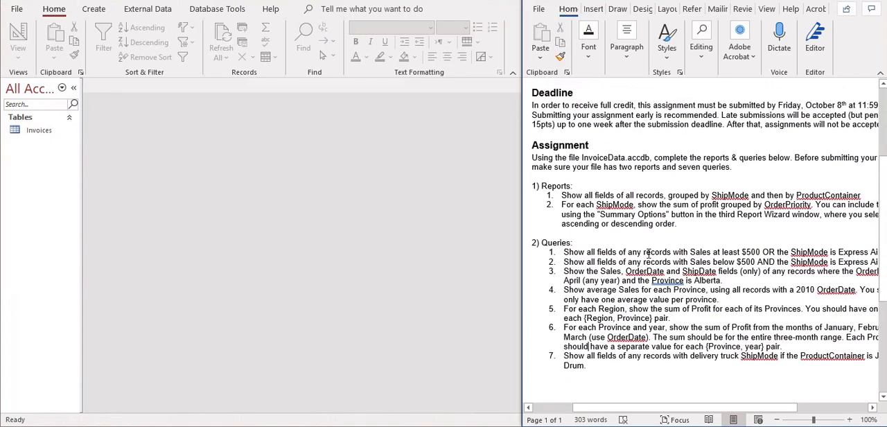
mouse_move(664, 413)
mouse_down()
mouse_move(695, 413)
mouse_move(656, 412)
mouse_up()
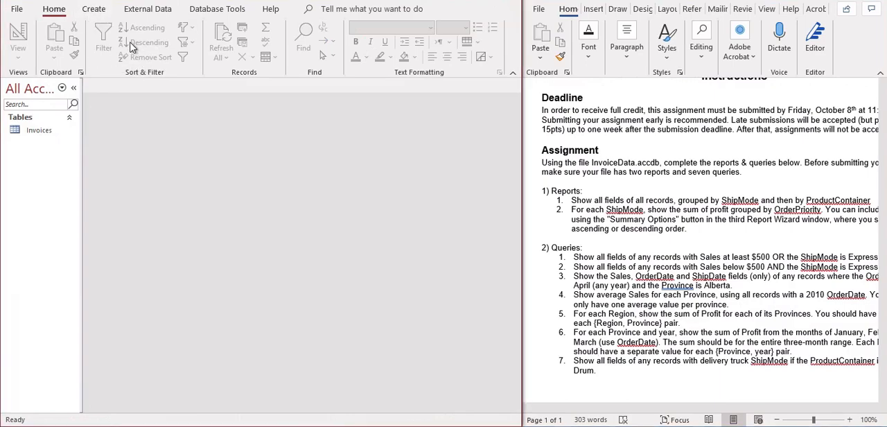
Start a report on the Invoices table with the Report Wizard and include all available fields.
click(96, 13)
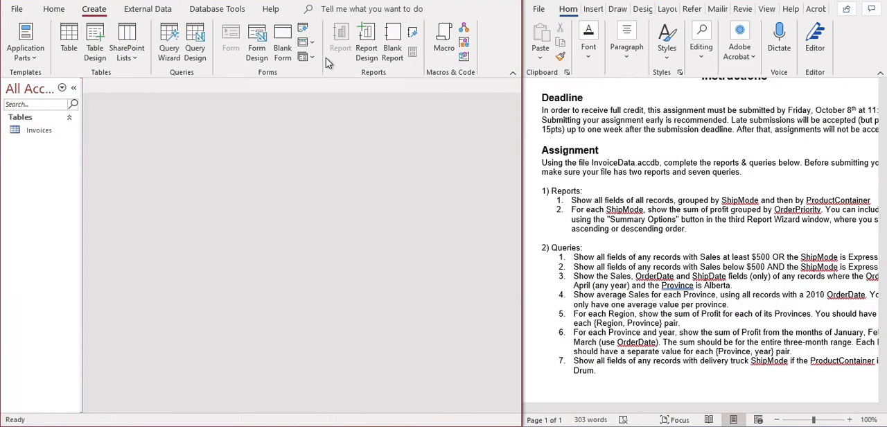
click(412, 34)
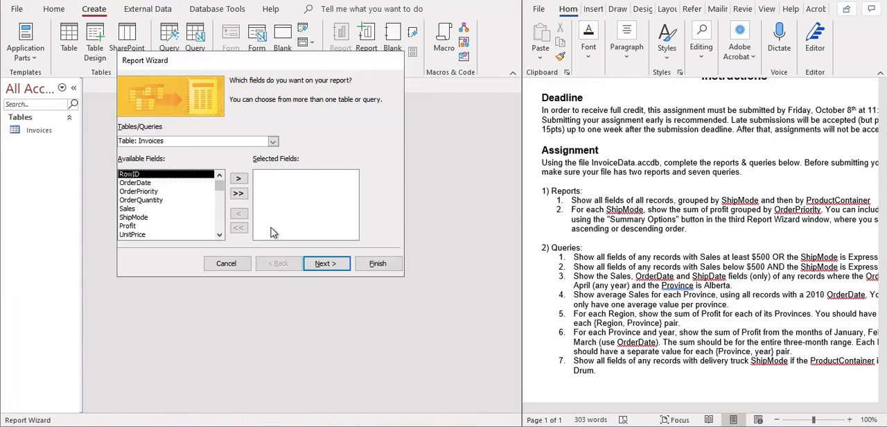
click(238, 195)
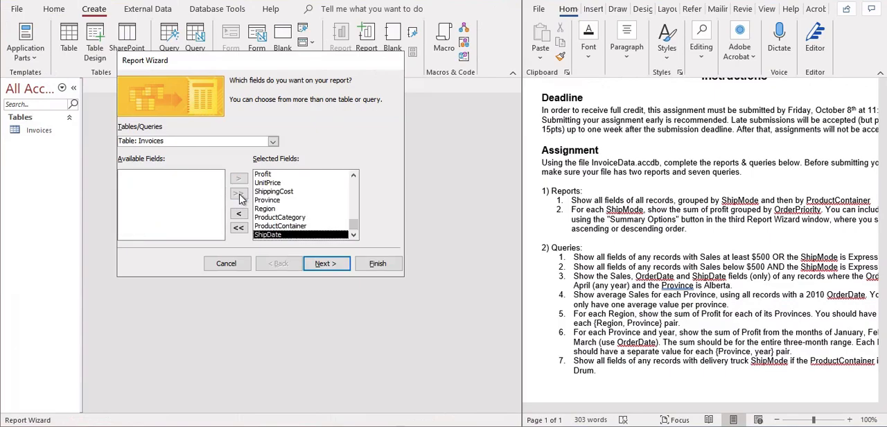
click(323, 266)
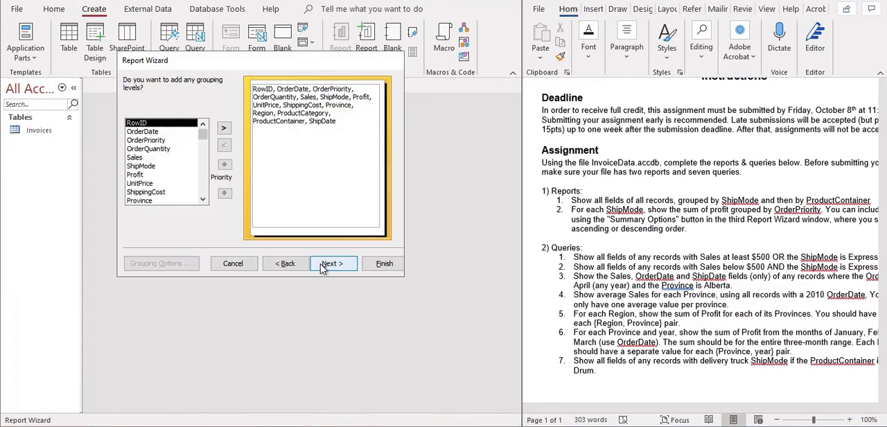
Group the report by ShipMode and then by ProductContainer, and finish it without sorting or summary options.
click(141, 167)
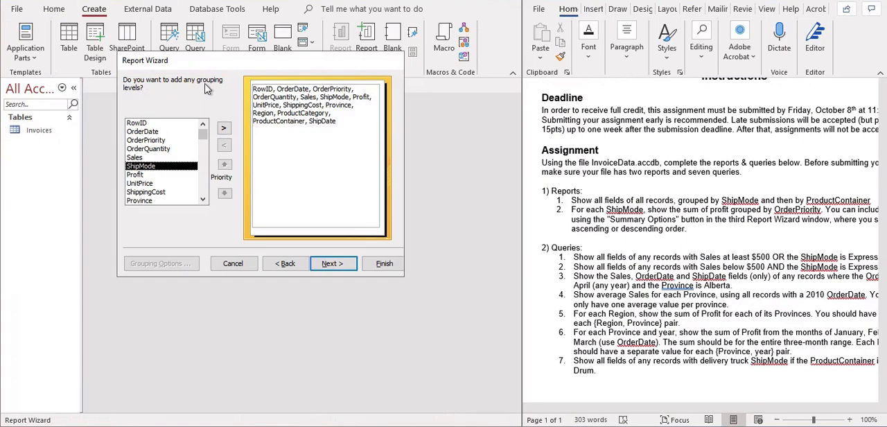
click(223, 129)
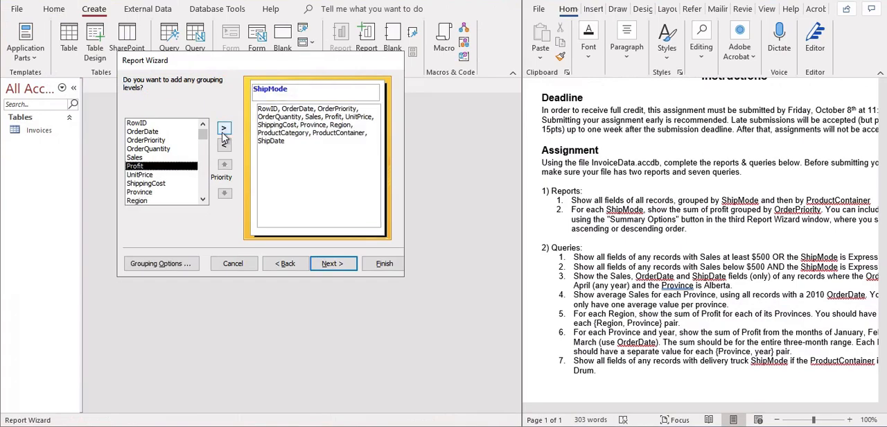
click(204, 201)
click(203, 201)
click(175, 194)
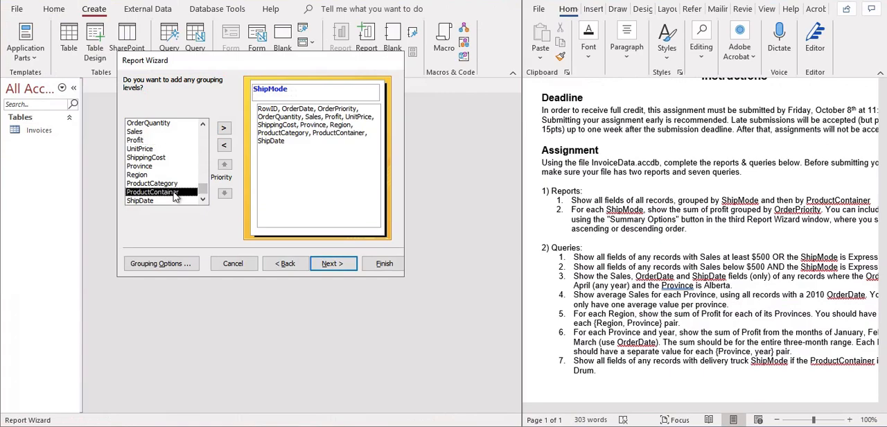
click(223, 128)
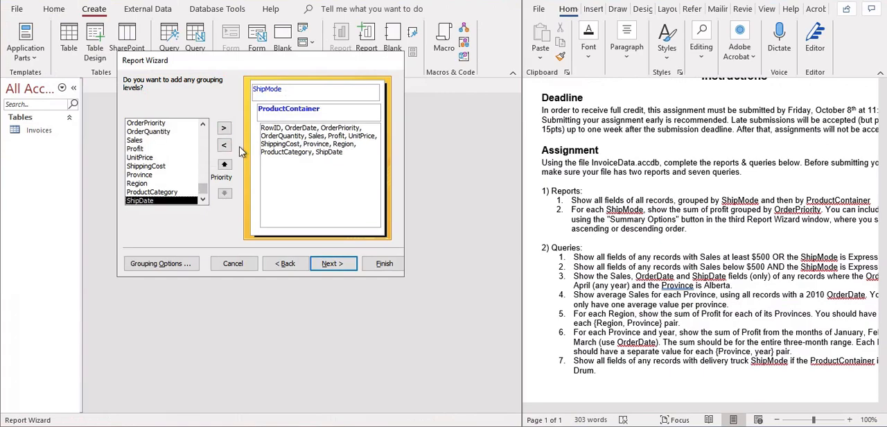
click(340, 269)
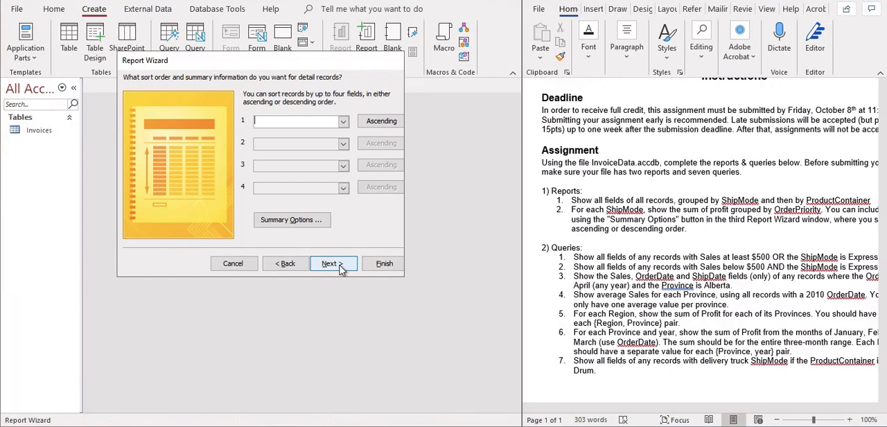
click(383, 264)
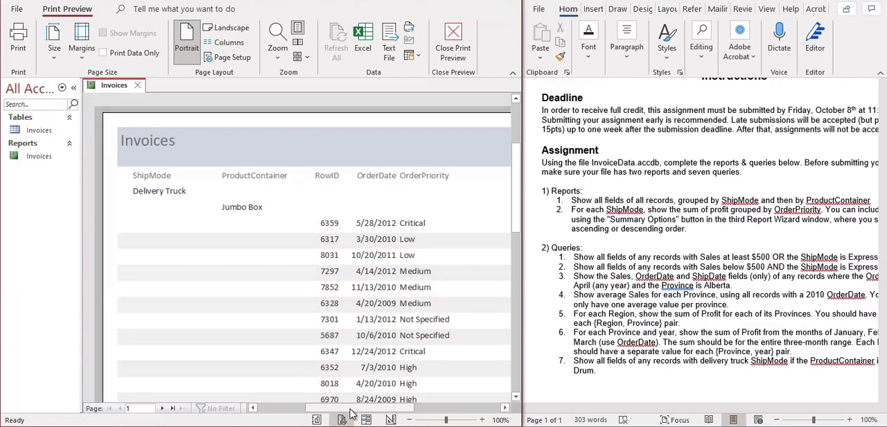
Examine the grouping and columns of the Invoices report in its print preview, and close the report.
drag(350, 408, 327, 405)
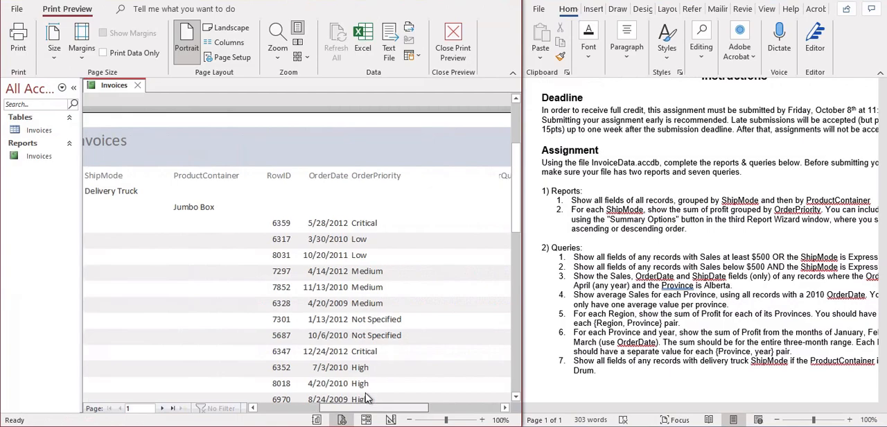
drag(366, 394, 361, 393)
drag(515, 199, 563, 79)
drag(546, 202, 532, 270)
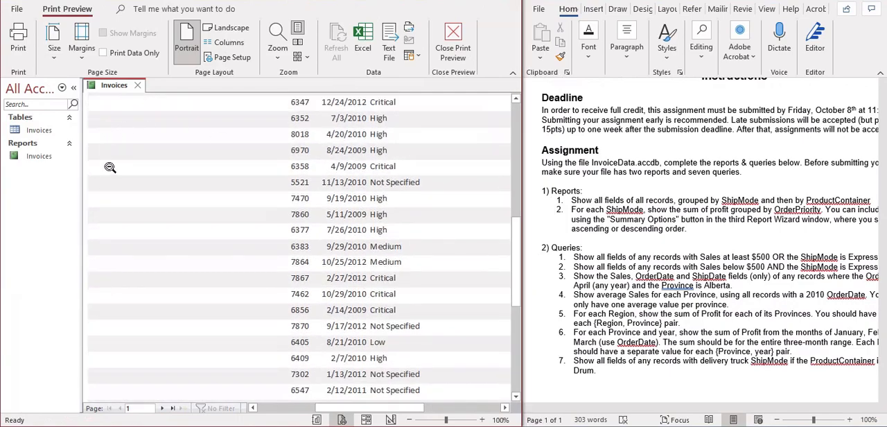
drag(330, 407, 313, 406)
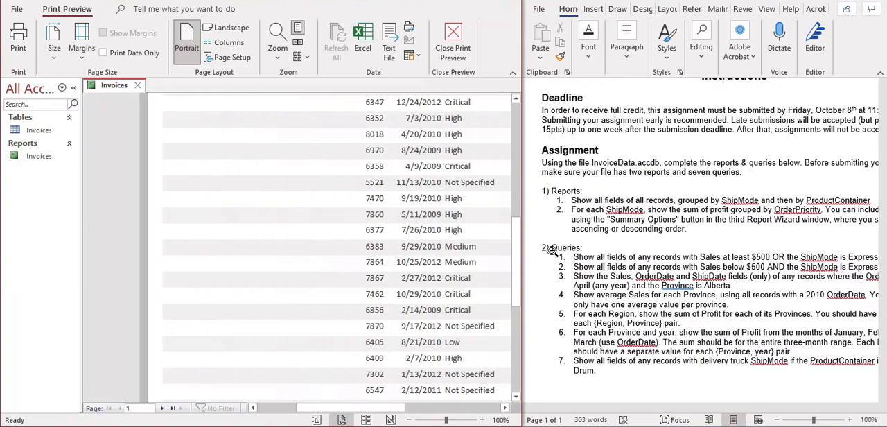
drag(518, 254, 516, 176)
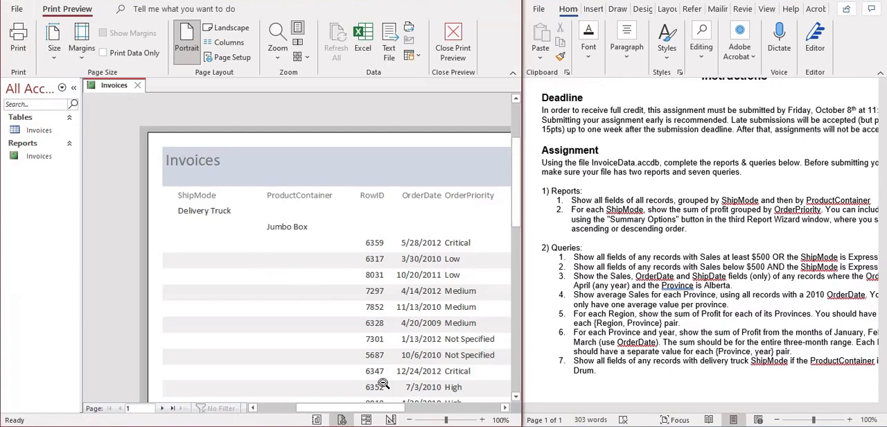
drag(366, 407, 379, 403)
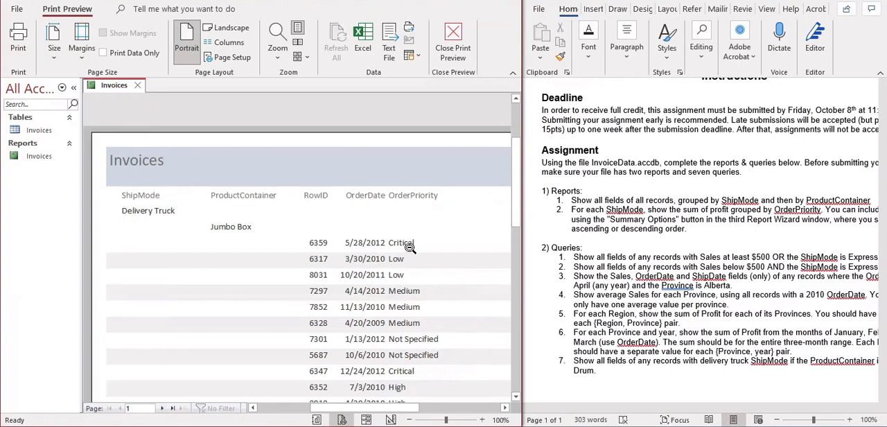
click(140, 88)
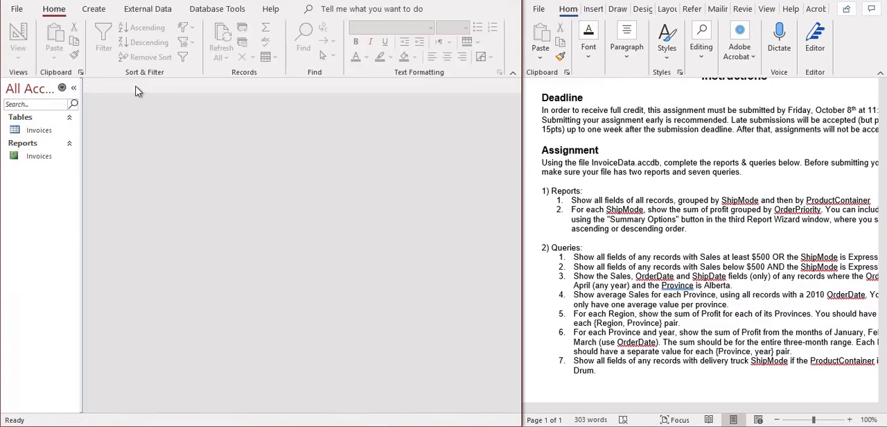
Reopen the Invoices report, examine its columns through ShipDate and its records further down, and close it.
double_click(41, 158)
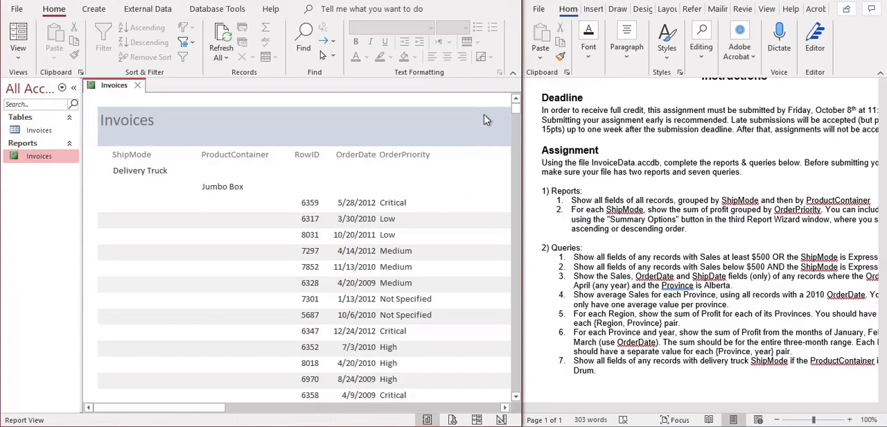
mouse_move(516, 112)
mouse_down()
mouse_move(512, 327)
mouse_move(531, 218)
mouse_move(528, 104)
mouse_up()
drag(173, 408, 253, 419)
scroll(193, 221, right, 3)
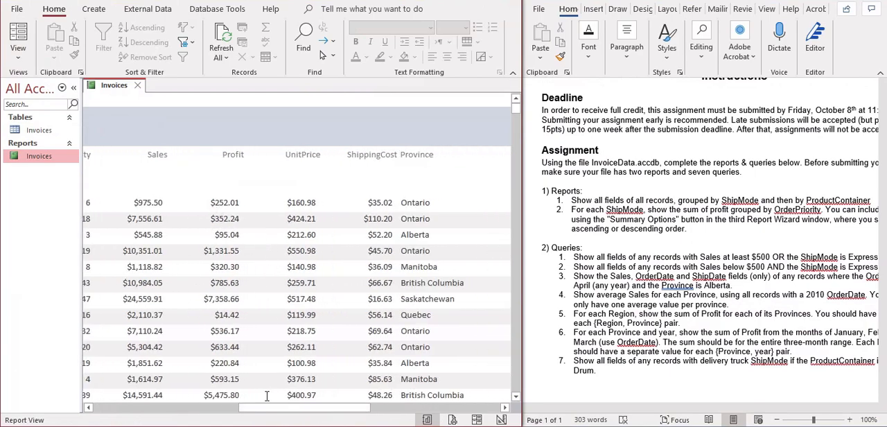
drag(298, 413, 505, 407)
click(516, 397)
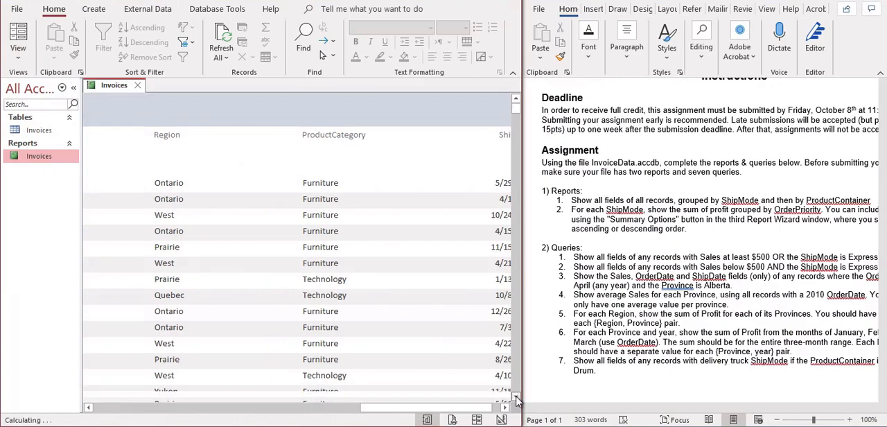
click(516, 397)
click(516, 397)
click(516, 397)
click(516, 397)
click(516, 397)
click(517, 397)
click(516, 397)
click(516, 397)
click(516, 397)
click(517, 397)
click(516, 397)
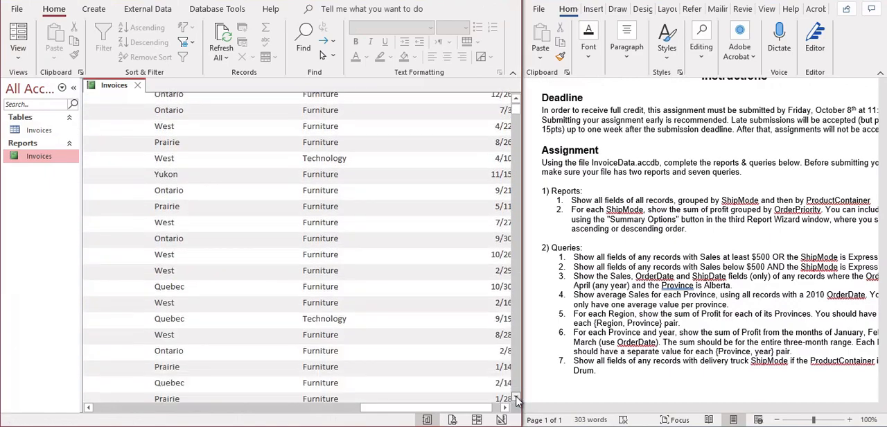
click(516, 397)
click(516, 397)
drag(468, 409, 477, 409)
scroll(435, 308, down, 5)
scroll(435, 308, down, 10)
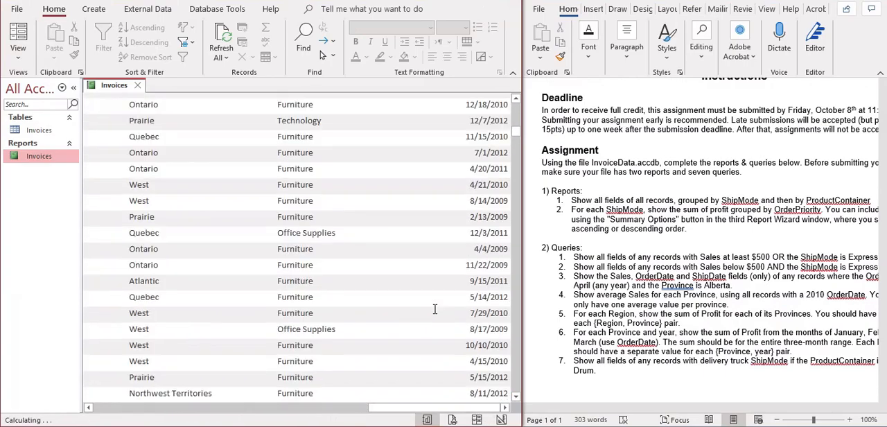
scroll(434, 309, down, 10)
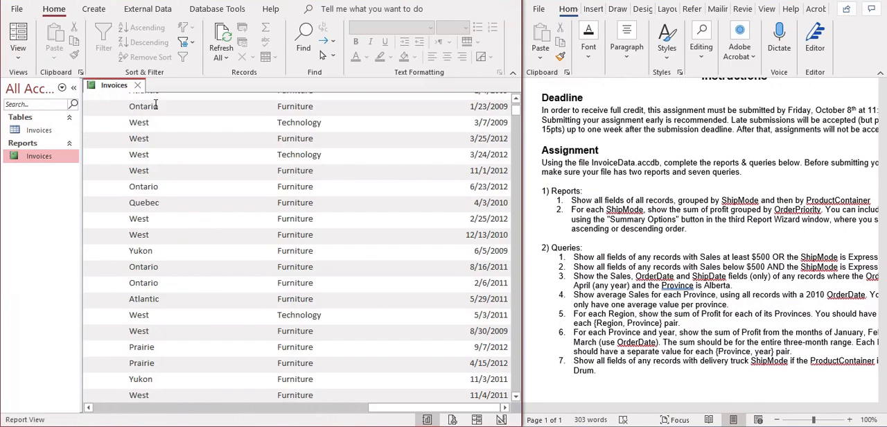
click(138, 85)
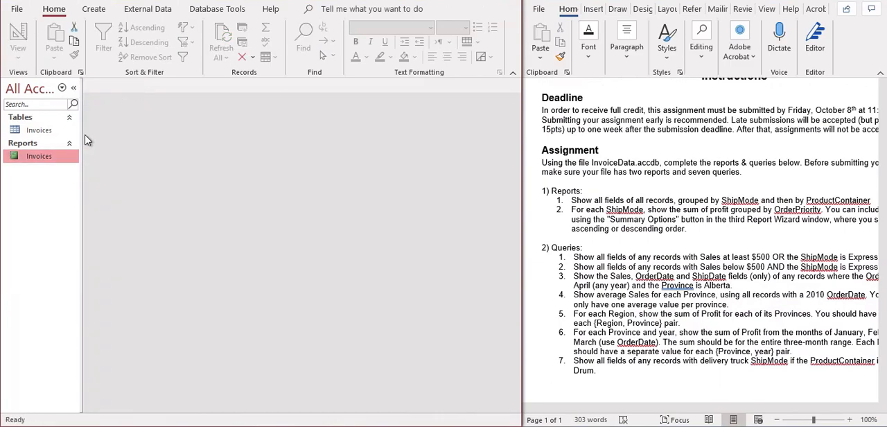
Rename the Invoices report as Report 1.
right_click(51, 162)
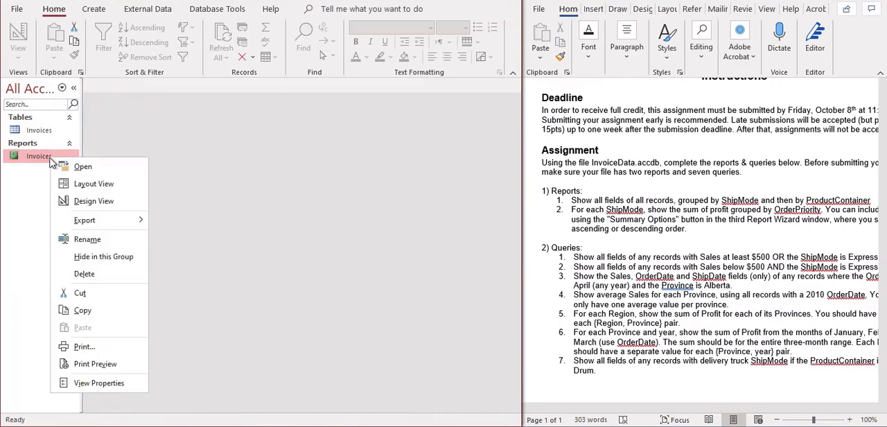
click(81, 240)
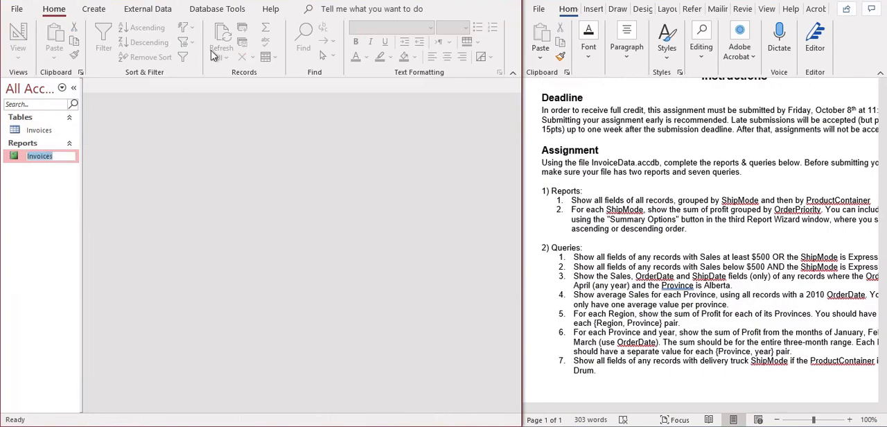
key(Caps_Lock)
text(Report 1)
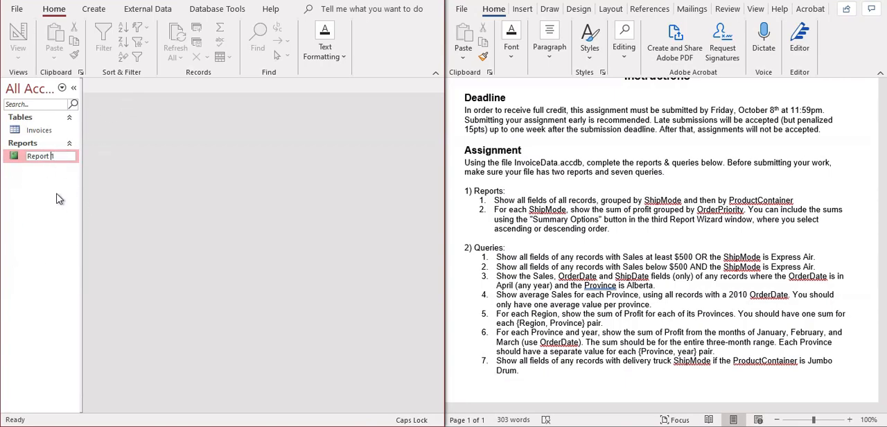
key(Return)
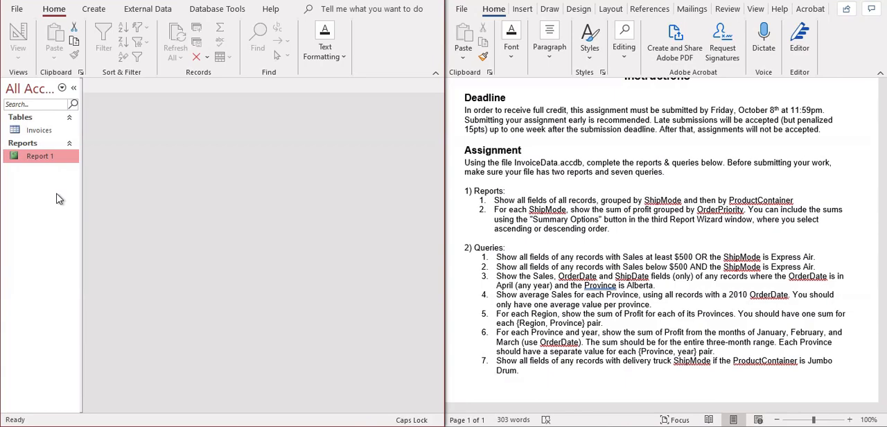
Start another report on the Invoices table with the Report Wizard and include all available fields.
click(88, 15)
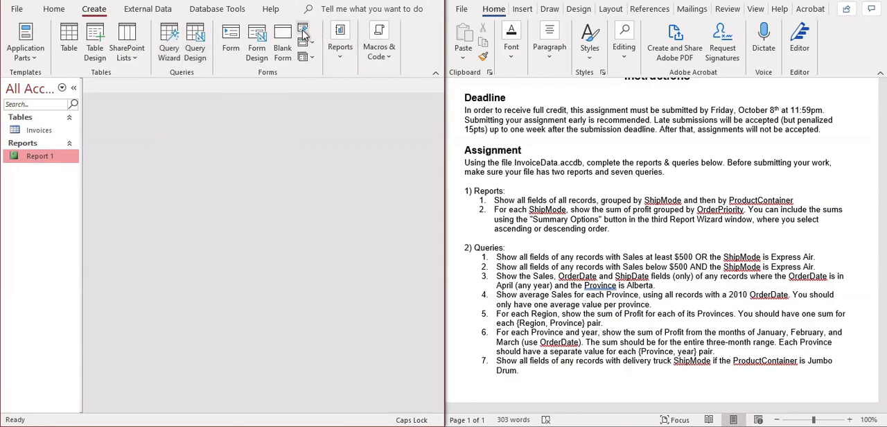
click(340, 58)
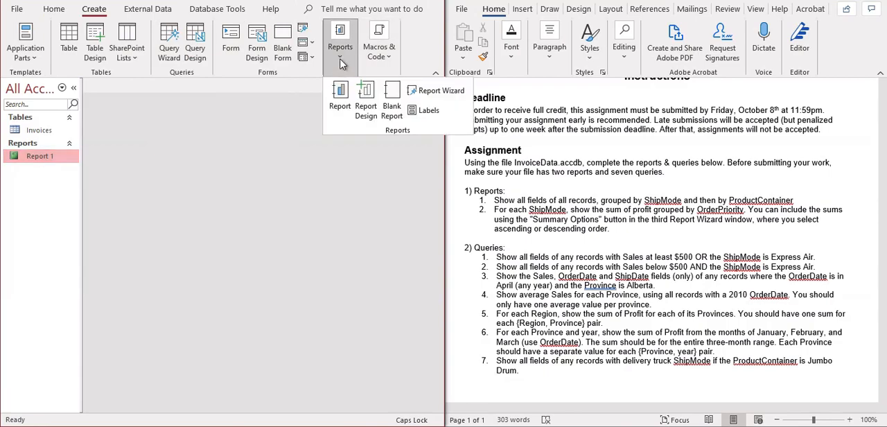
click(421, 92)
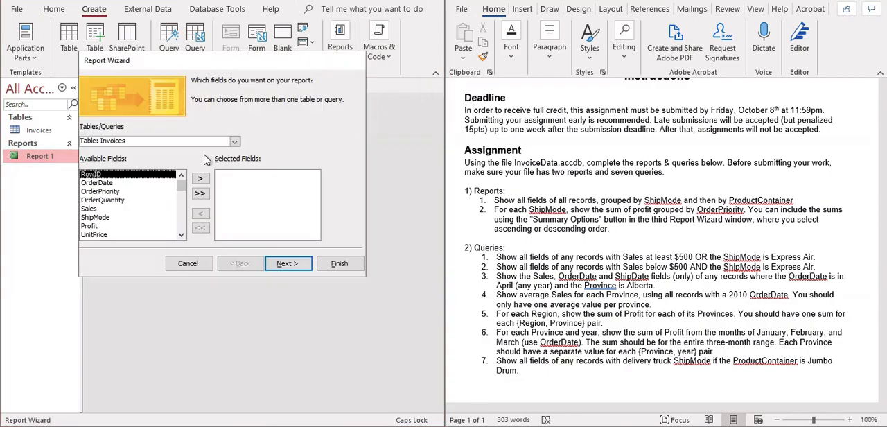
click(200, 194)
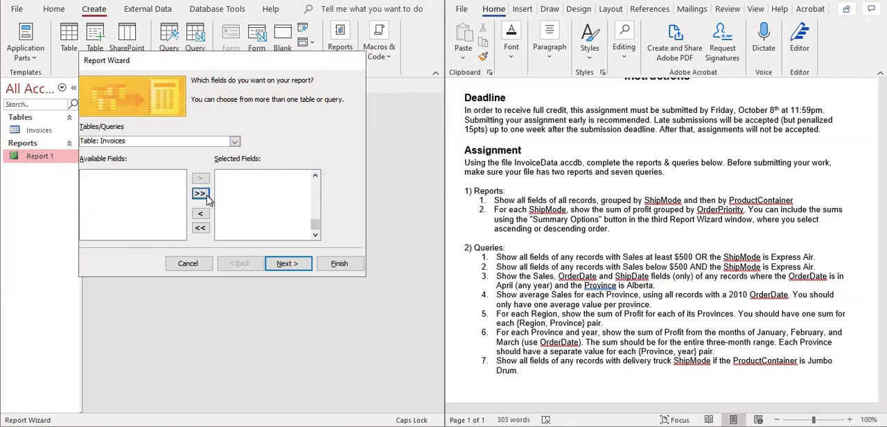
click(285, 264)
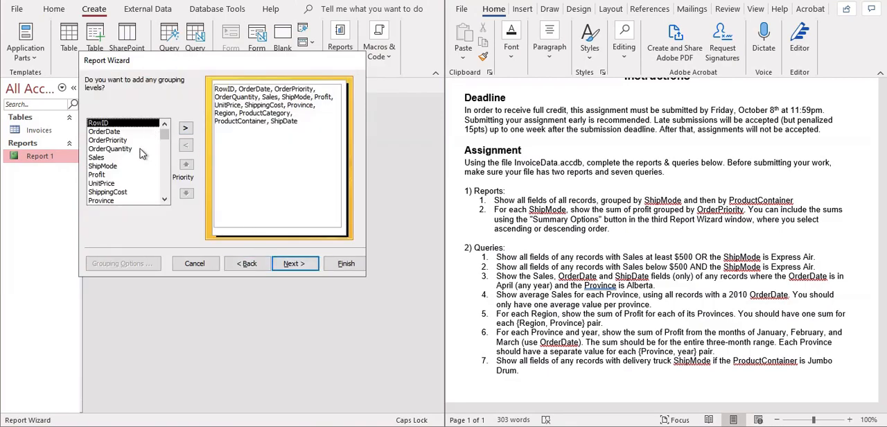
Group the new report by ShipMode and then by OrderPriority, and continue to the sorting and summary settings.
click(102, 166)
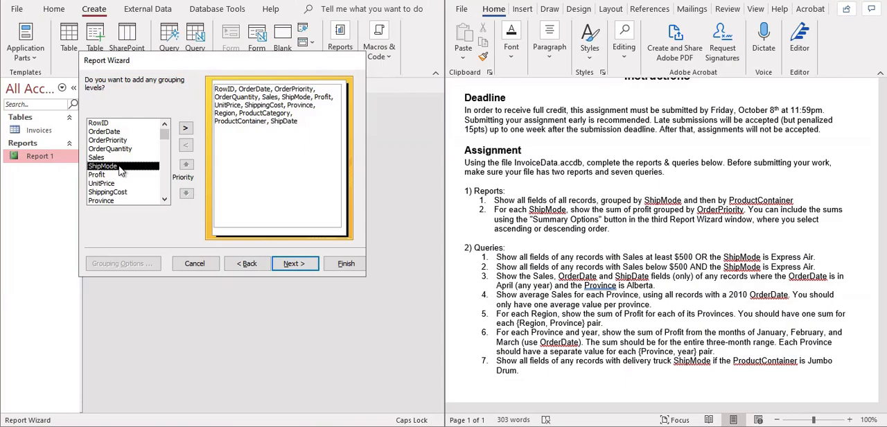
click(185, 128)
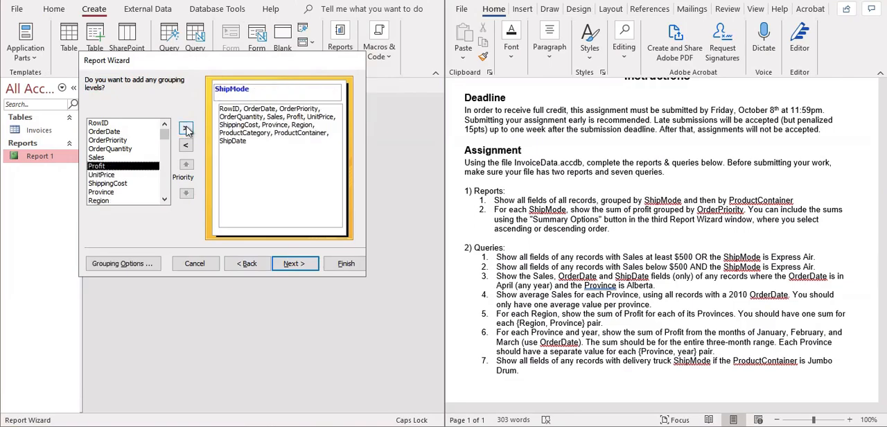
click(164, 200)
click(164, 199)
click(164, 200)
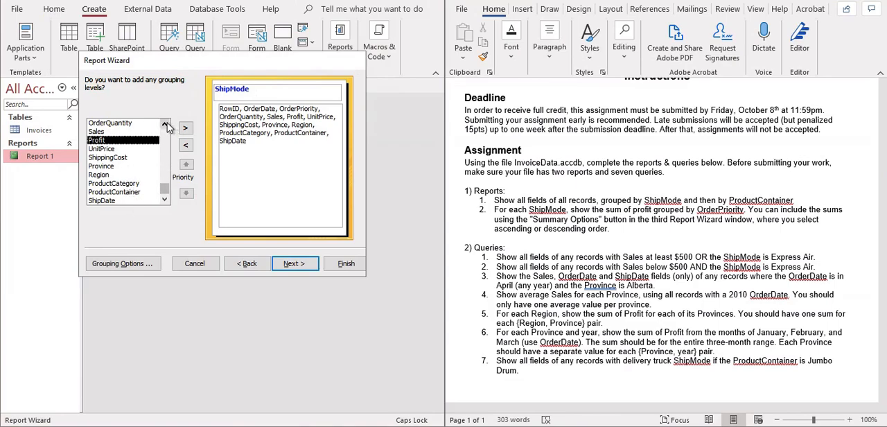
scroll(126, 158, up, 3)
click(111, 140)
click(185, 128)
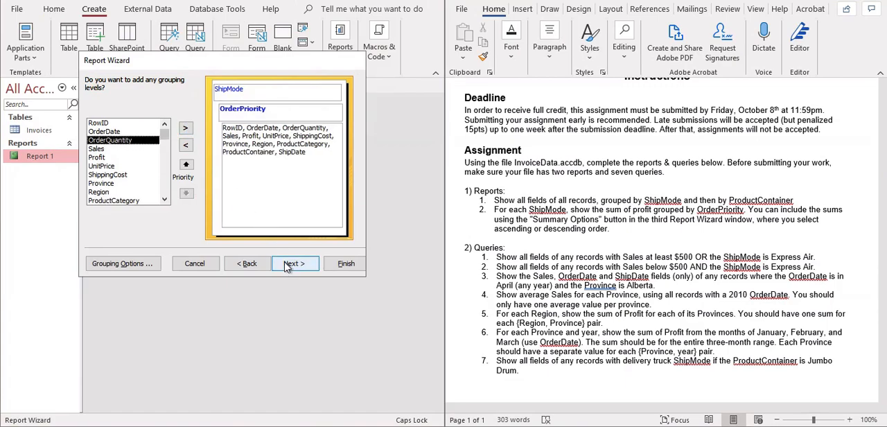
click(289, 264)
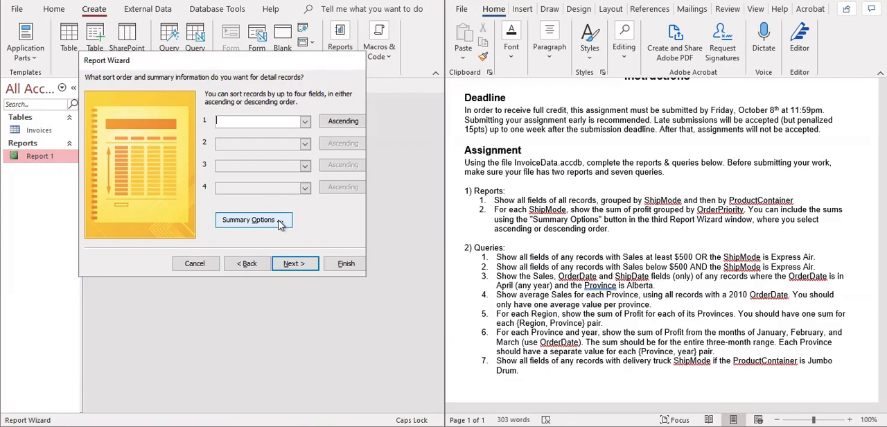
Add the Sum of Profit as a summary value with detail and summary shown, and finish the report without sorting.
click(249, 220)
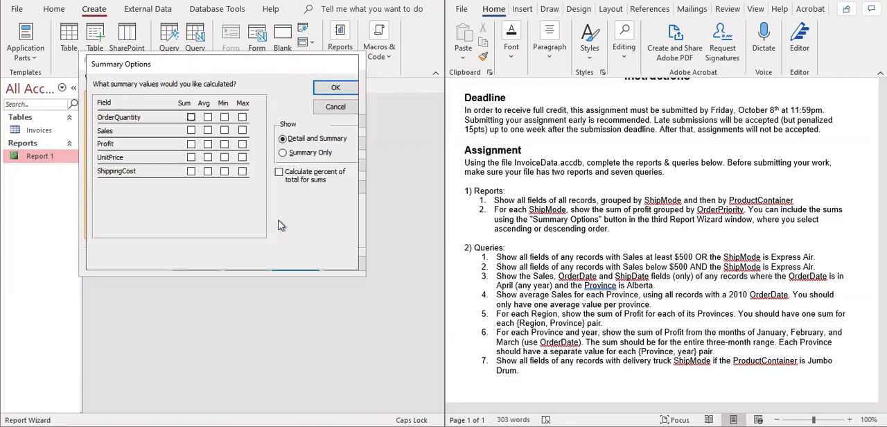
click(192, 144)
click(331, 90)
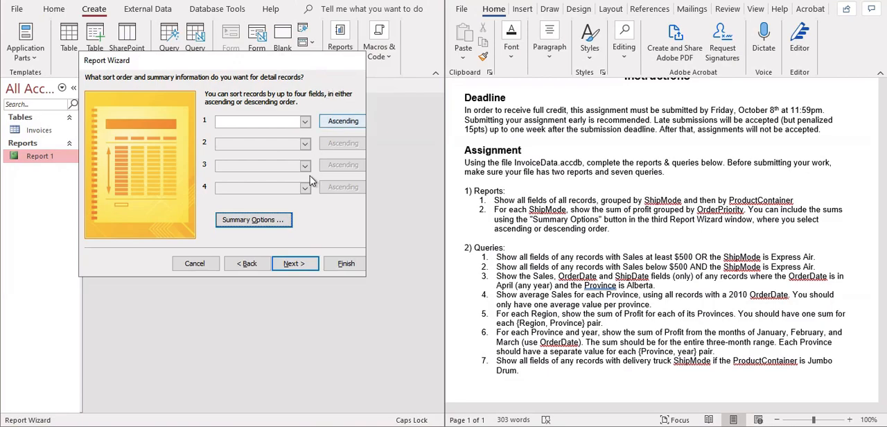
click(345, 263)
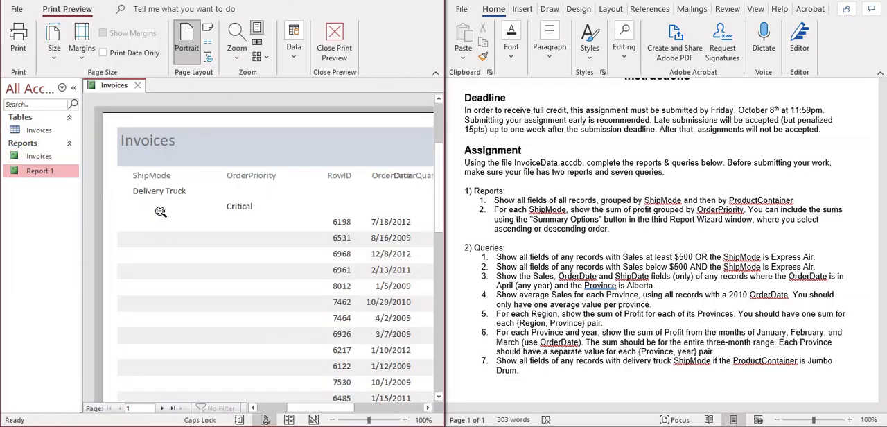
Examine the grouping and the Profit column of the new Invoices report in its print preview, and close the report.
drag(319, 407, 366, 382)
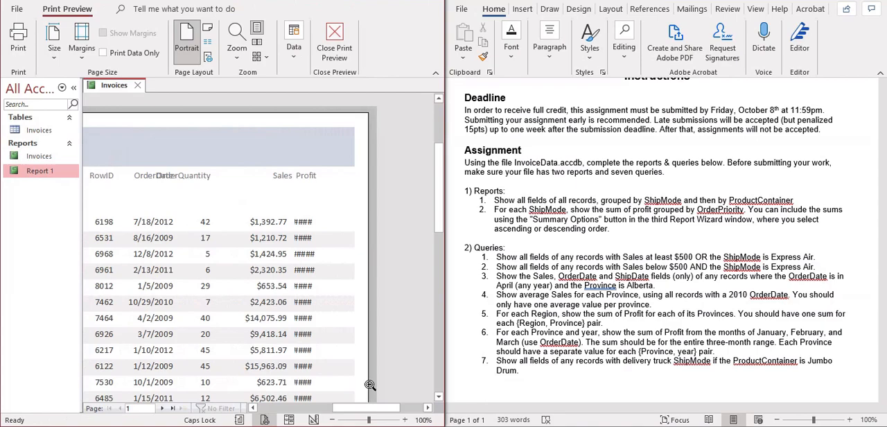
scroll(441, 223, down, 3)
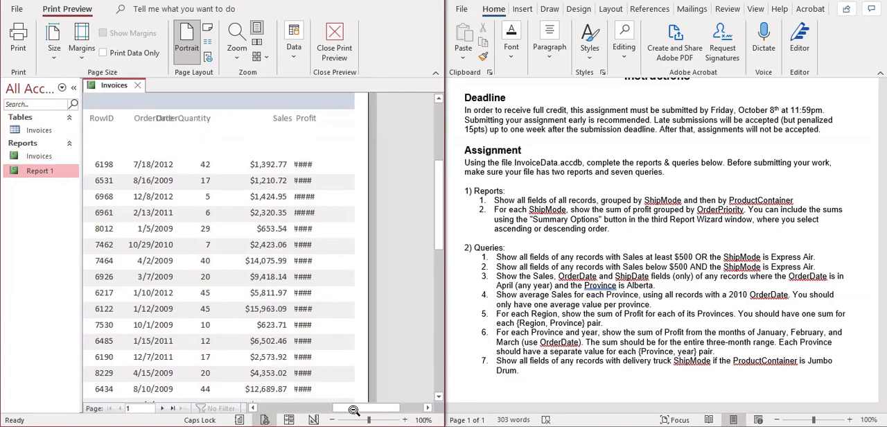
drag(357, 409, 282, 400)
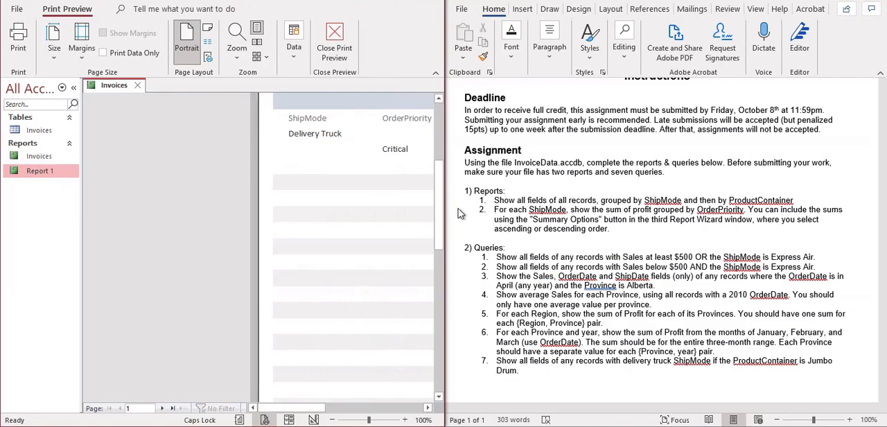
drag(439, 206, 443, 162)
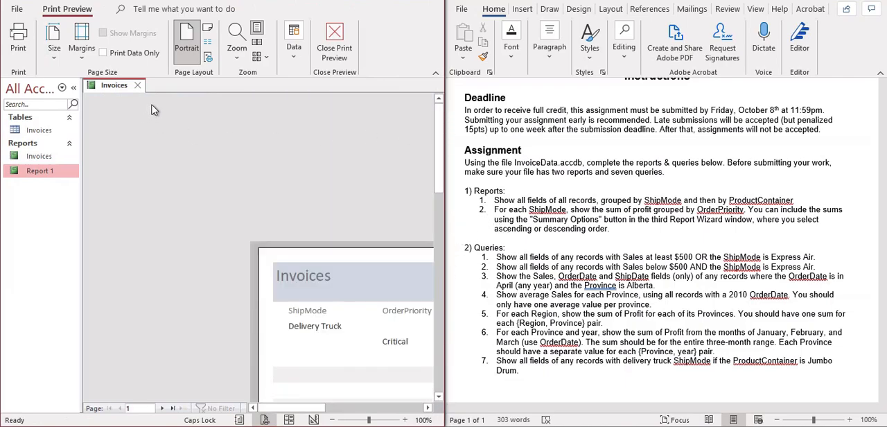
click(333, 40)
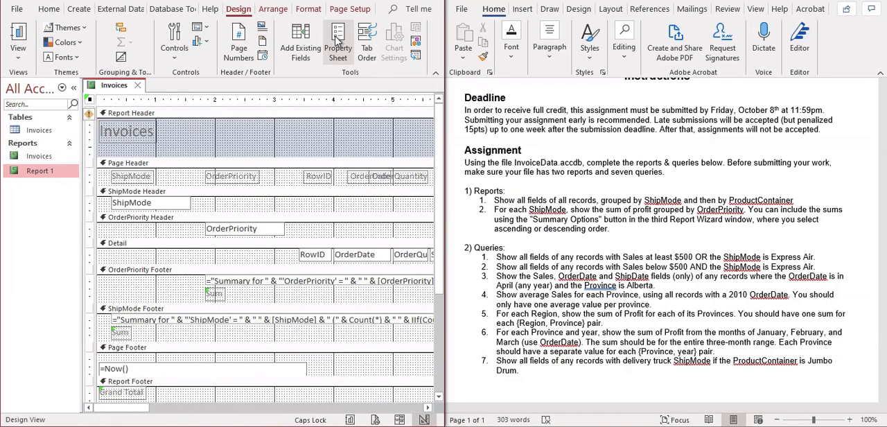
click(137, 86)
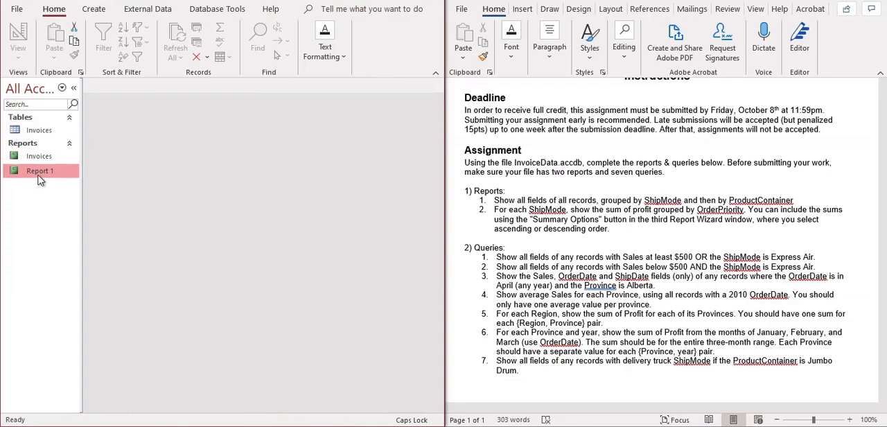
Reopen the Invoices report, check its Profit column, and switch the report to Design View.
double_click(48, 158)
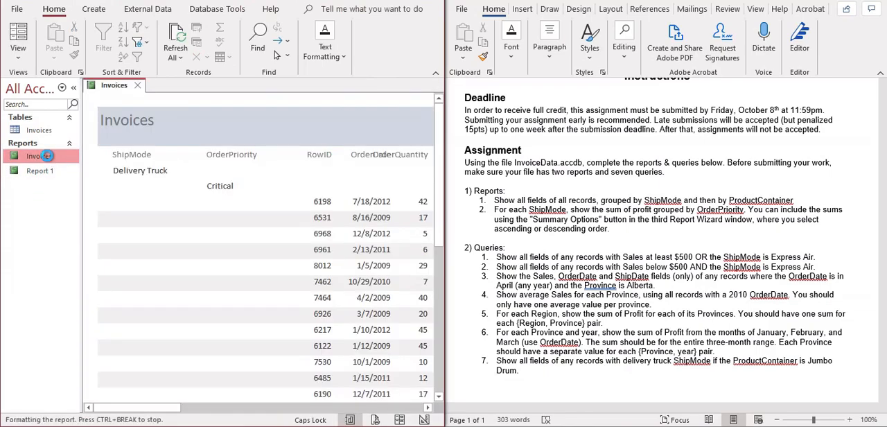
drag(170, 409, 213, 382)
scroll(299, 236, down, 1)
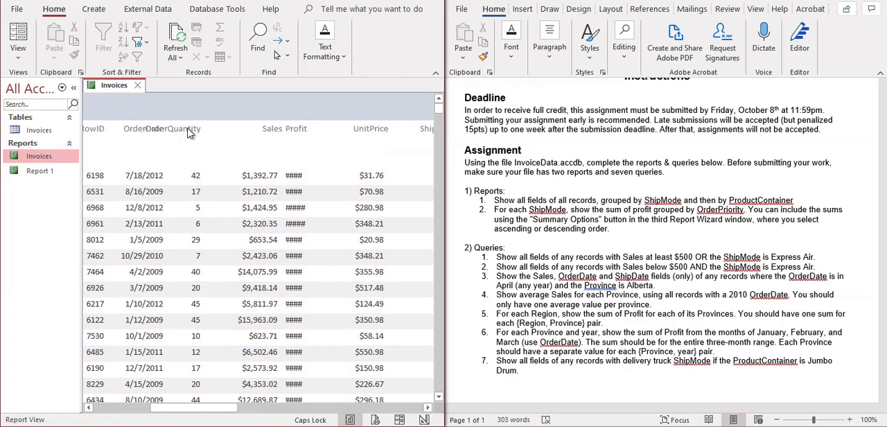
click(18, 55)
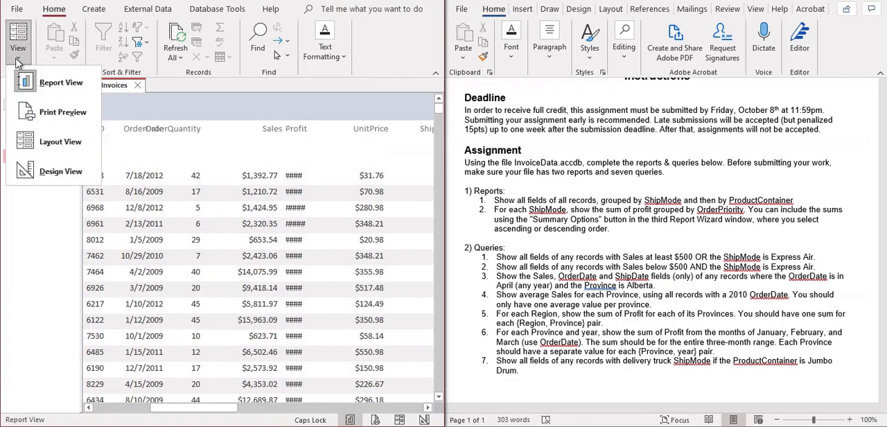
click(62, 171)
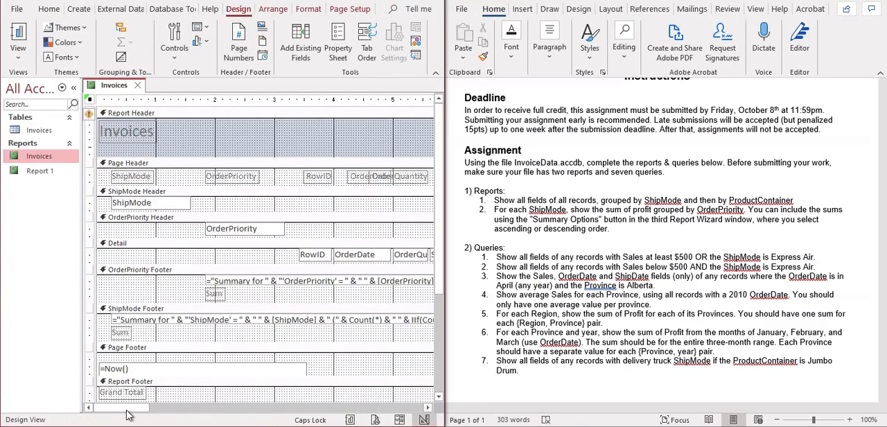
Move the RowID header label and its Detail field together about 0.25 inch left toward OrderPriority, and deselect them.
mouse_move(146, 409)
mouse_down()
mouse_move(177, 409)
mouse_move(162, 409)
mouse_up()
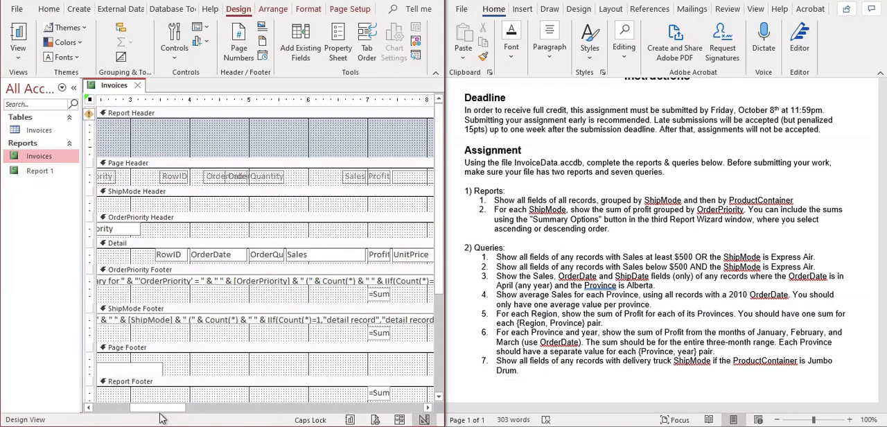
mouse_move(160, 409)
mouse_down()
mouse_move(129, 408)
mouse_move(150, 406)
mouse_up()
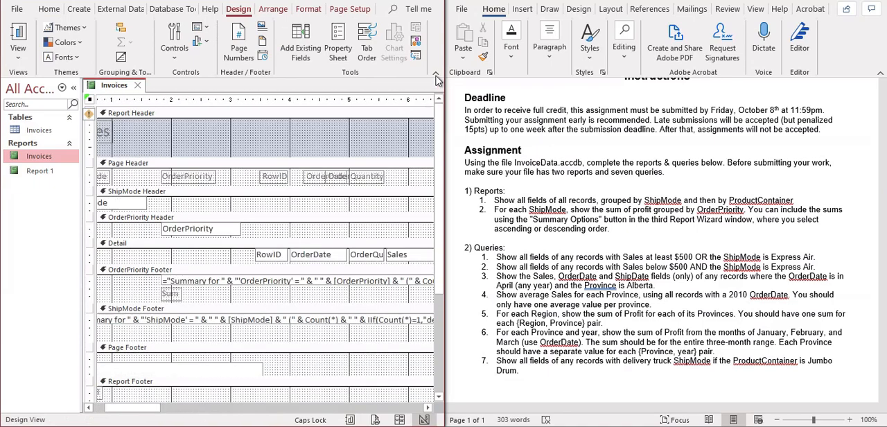
click(275, 180)
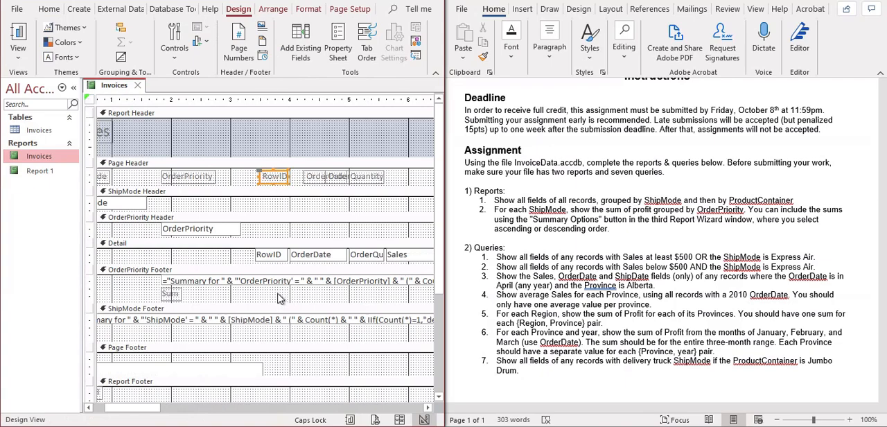
shift+click(270, 257)
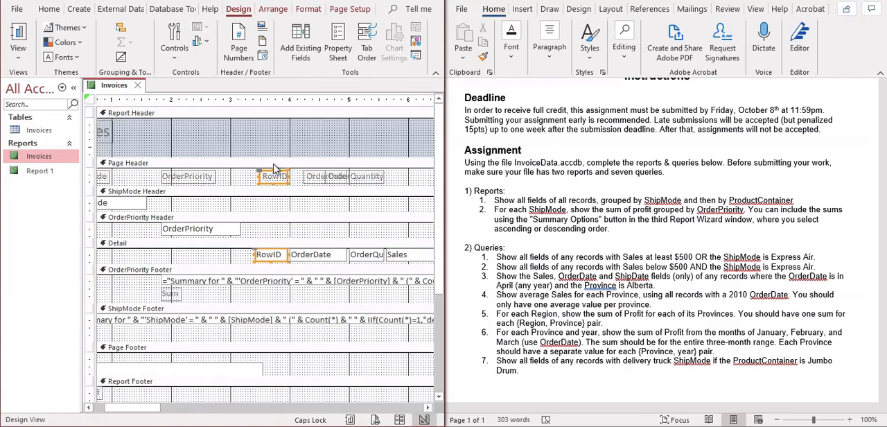
drag(278, 173, 263, 171)
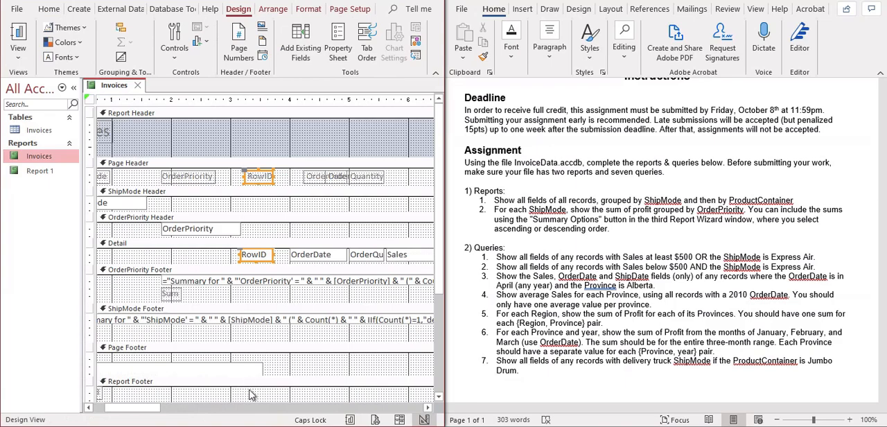
click(274, 229)
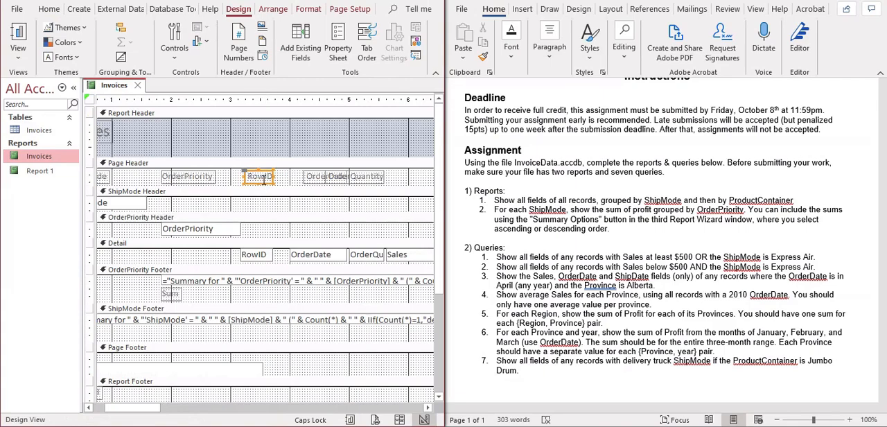
shift+click(261, 256)
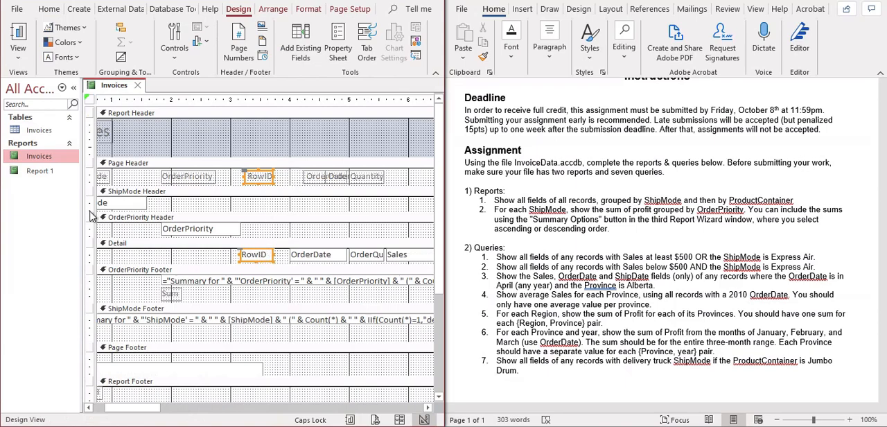
click(192, 205)
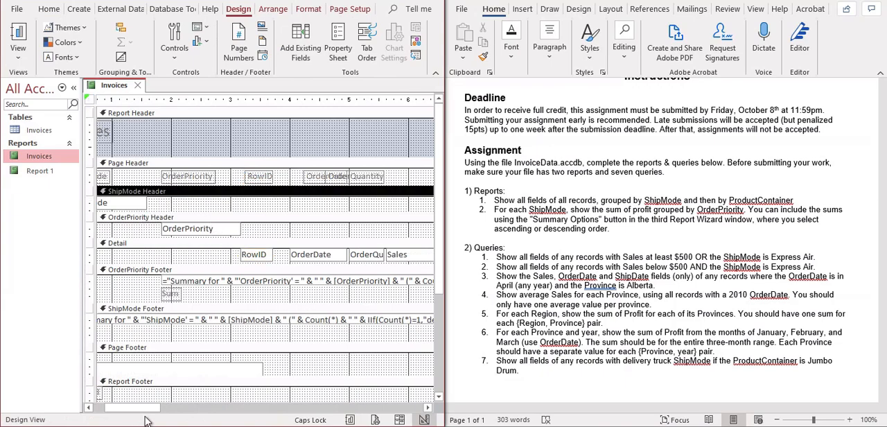
Check the spacing of the column headings in Report View, and return the Invoices report to Design View.
drag(146, 408, 110, 404)
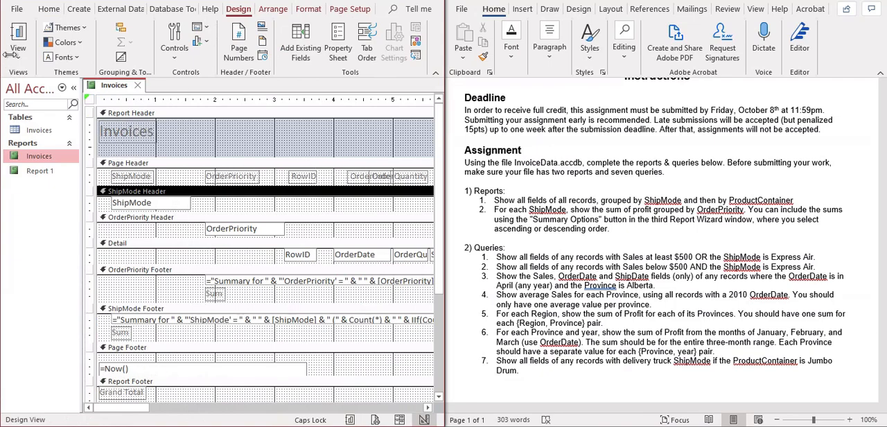
click(18, 31)
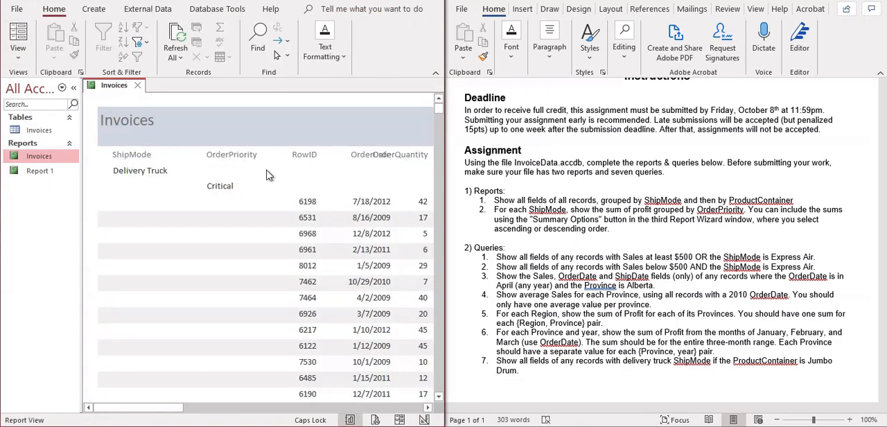
click(18, 61)
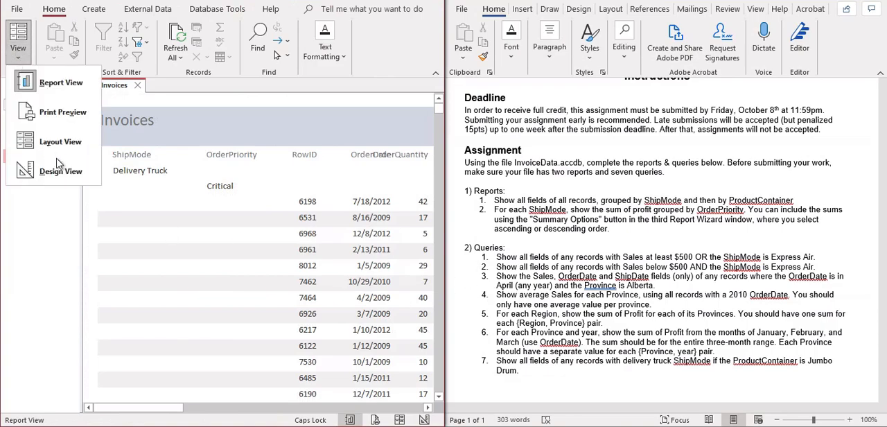
click(68, 175)
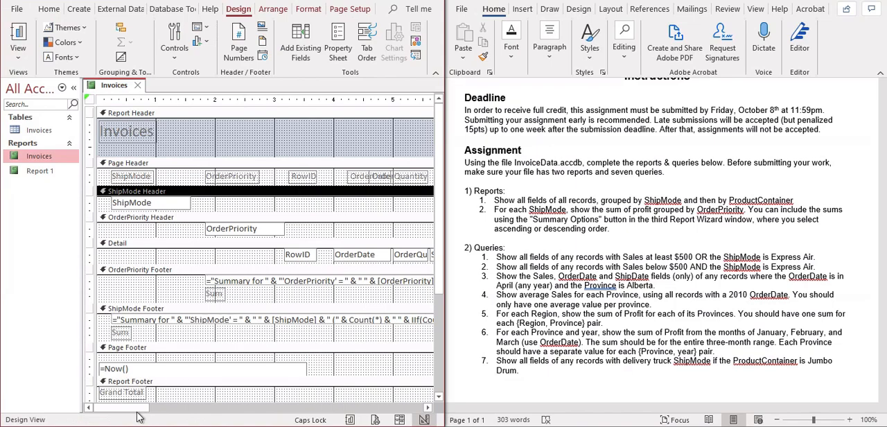
Shift the OrderQuantity header label right off OrderDate, and move the OrderDate header label and Detail field left against RowID.
drag(142, 408, 191, 400)
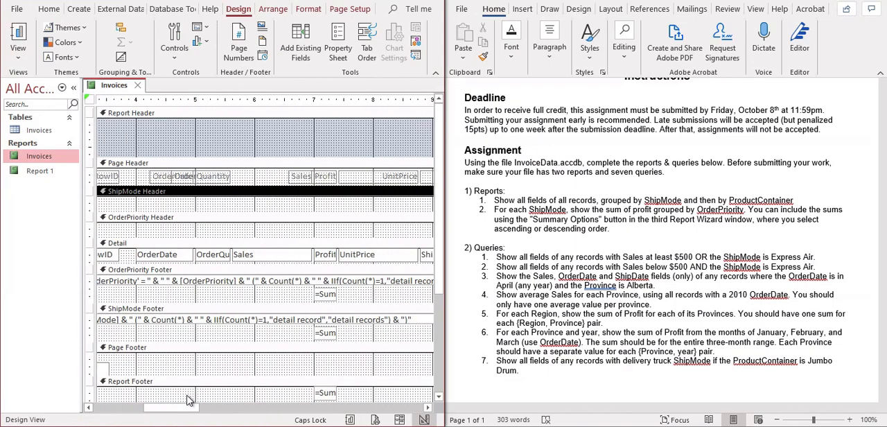
click(214, 178)
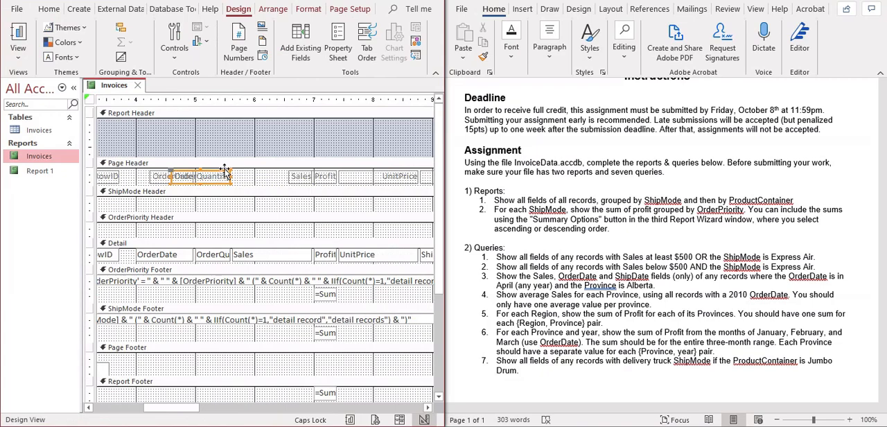
drag(229, 172, 256, 172)
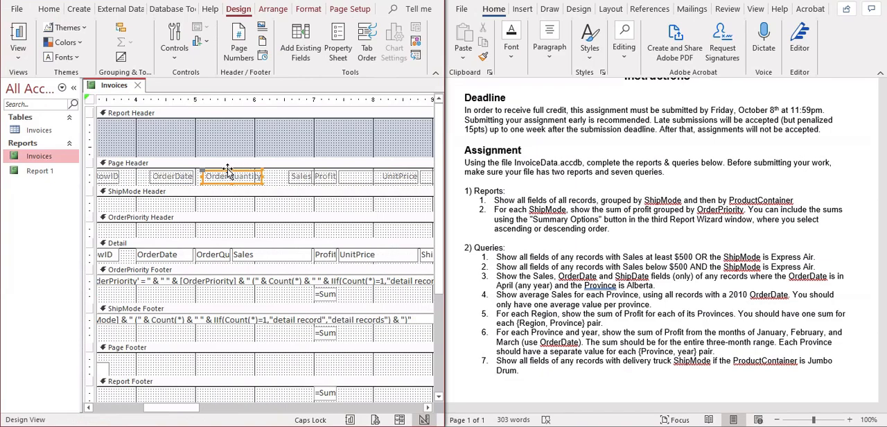
click(178, 173)
drag(184, 173, 153, 173)
click(173, 256)
drag(179, 248, 163, 248)
Move the OrderQuantity header label about 0.4 inch left, and resize the label and its Detail field so they line up beside OrderDate.
click(233, 178)
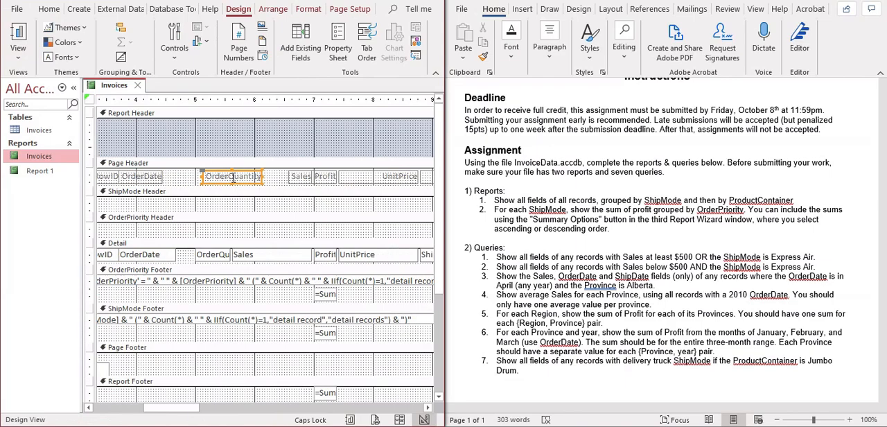
drag(242, 171, 217, 173)
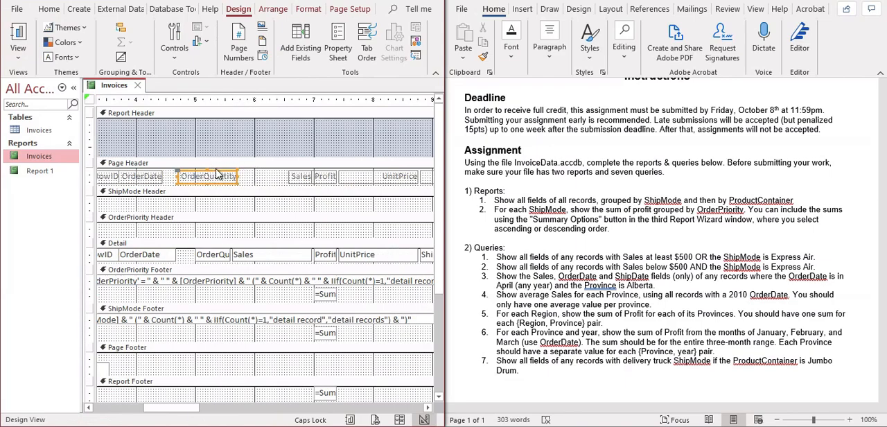
click(206, 256)
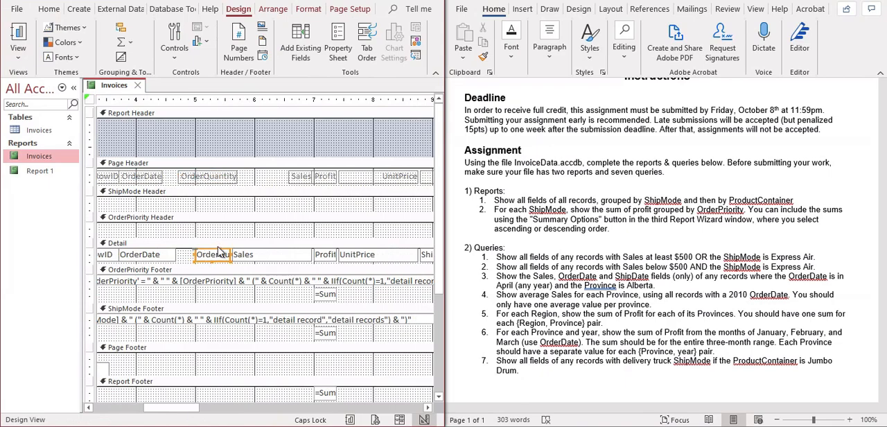
mouse_move(217, 249)
mouse_down()
mouse_move(197, 250)
mouse_move(228, 254)
mouse_up()
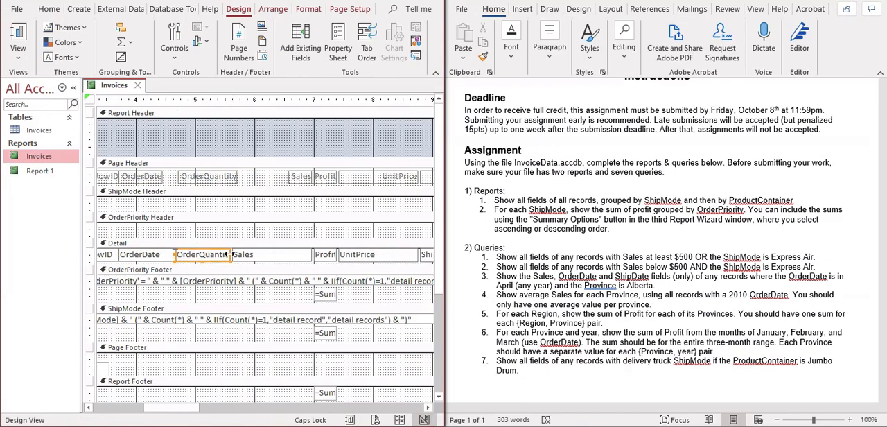
click(236, 178)
drag(237, 176, 231, 176)
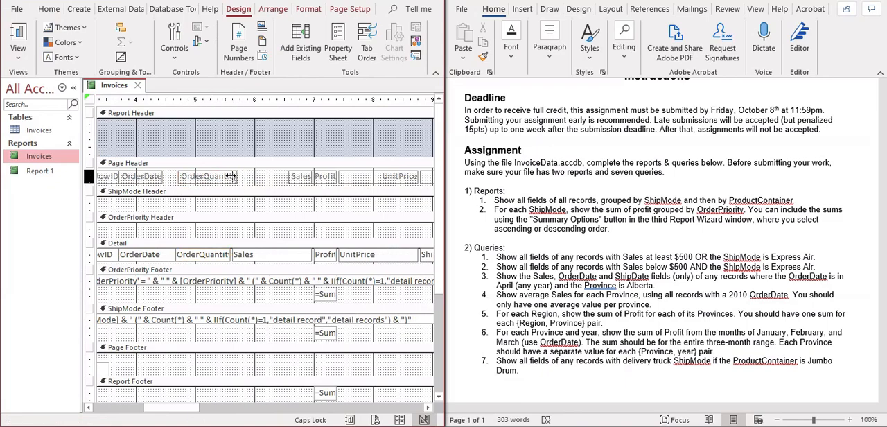
Move the Sales header label left beside OrderQuantity and widen it to about 1 inch.
click(255, 257)
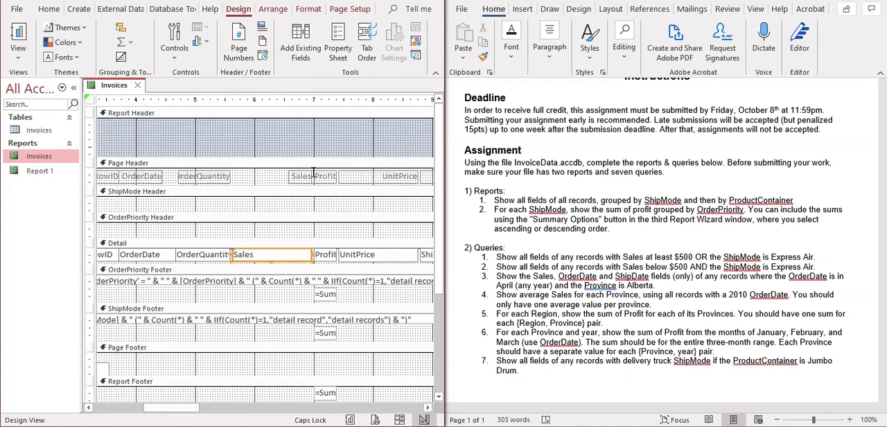
click(303, 178)
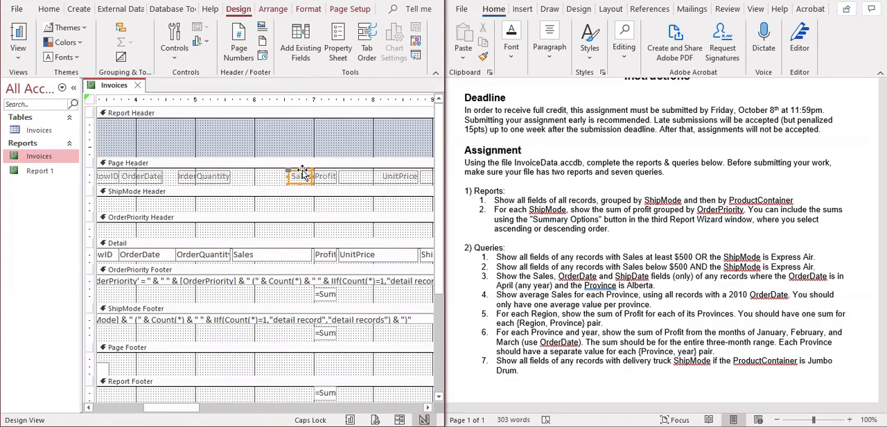
drag(302, 173, 257, 173)
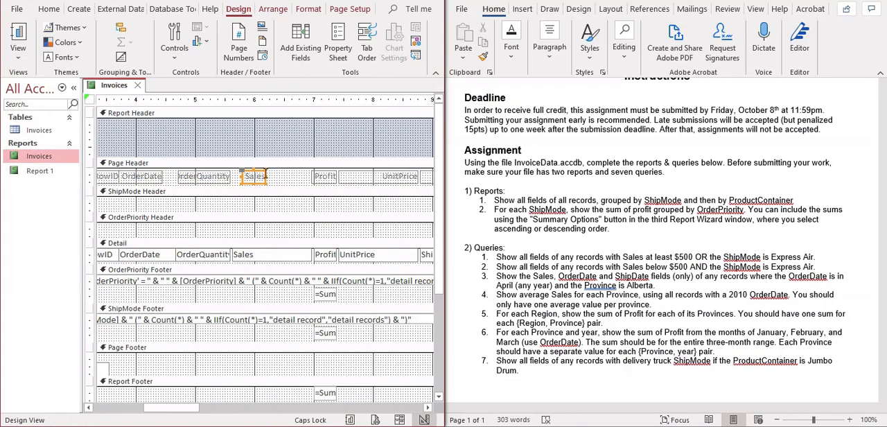
click(277, 181)
click(256, 178)
drag(266, 176, 300, 176)
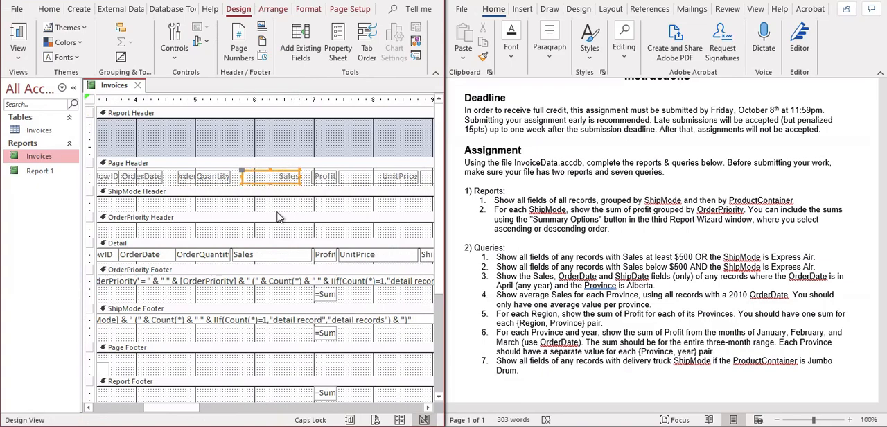
click(279, 170)
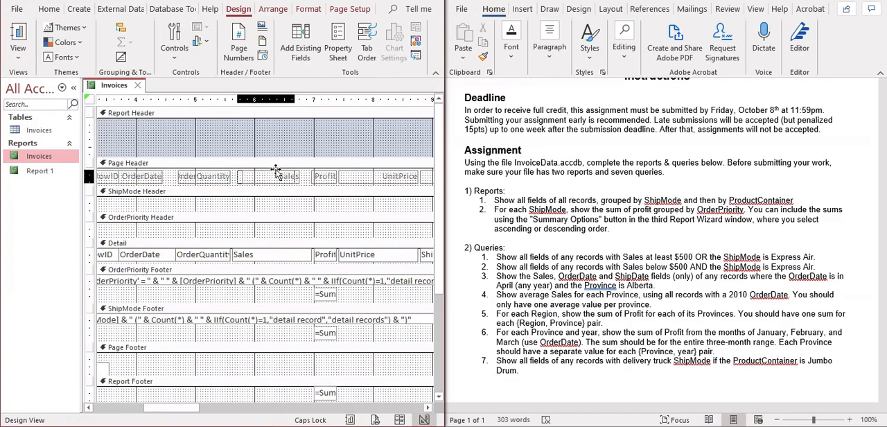
Narrow the Sales Detail field to about 1 inch and its header label to about 0.7 inch.
click(272, 258)
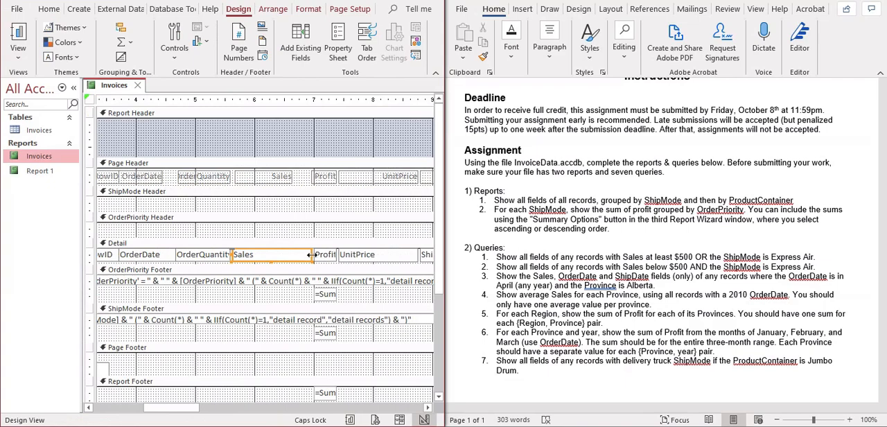
drag(309, 254, 301, 197)
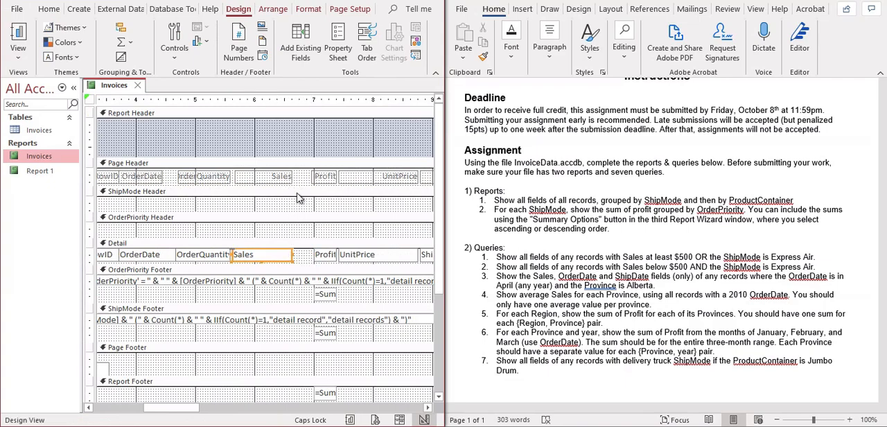
click(275, 178)
drag(291, 177, 278, 177)
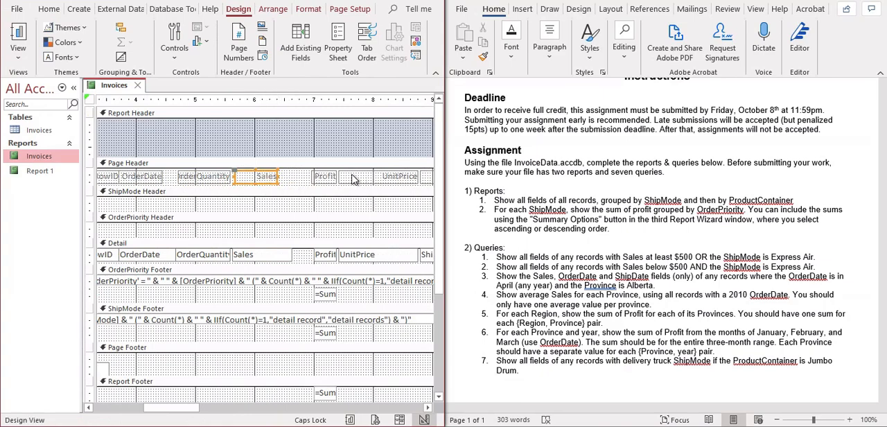
Widen the Profit header label and its Detail field together by about 0.4 inch toward Sales.
click(323, 180)
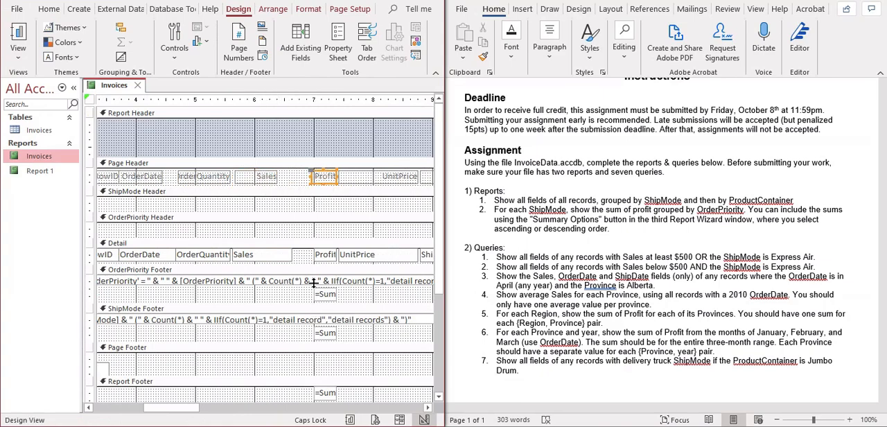
shift+click(323, 255)
drag(313, 256, 290, 256)
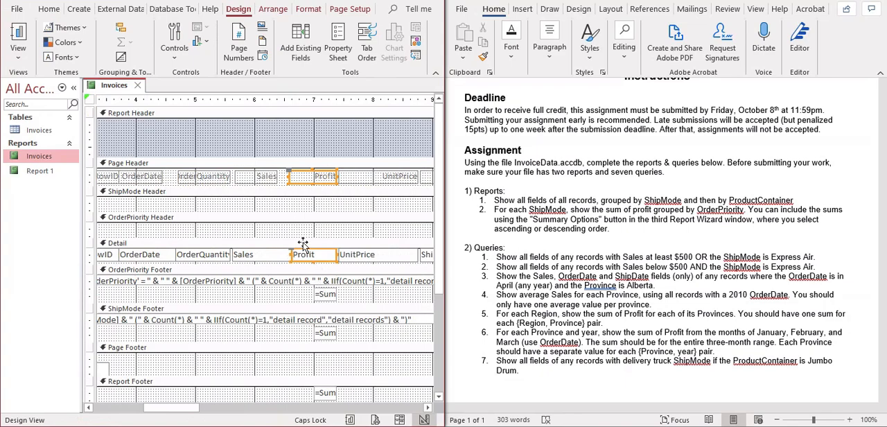
Narrow the Sales Detail field to match its header label, and extend the Profit Detail field left into the freed space.
click(275, 261)
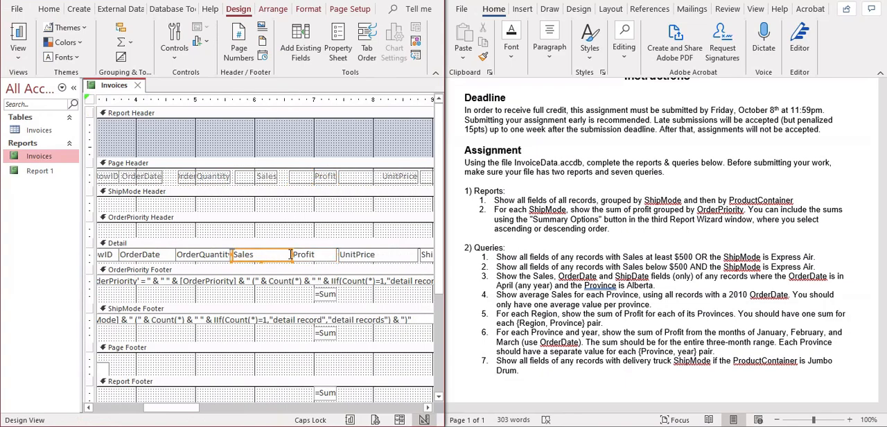
drag(290, 254, 277, 255)
click(309, 257)
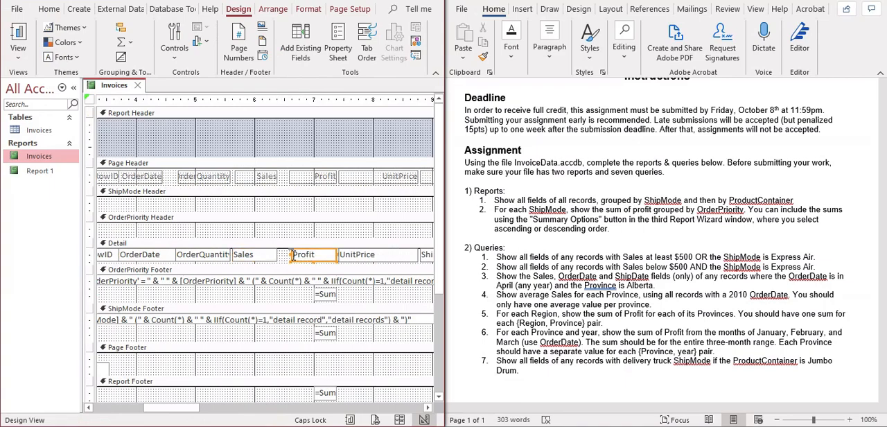
drag(287, 254, 279, 255)
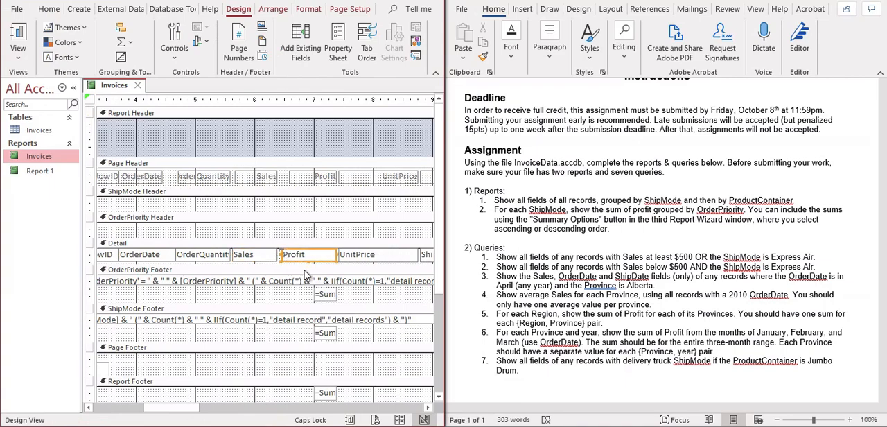
Examine the report's columns through to ShipDate in Report View, and return to Design View.
click(18, 34)
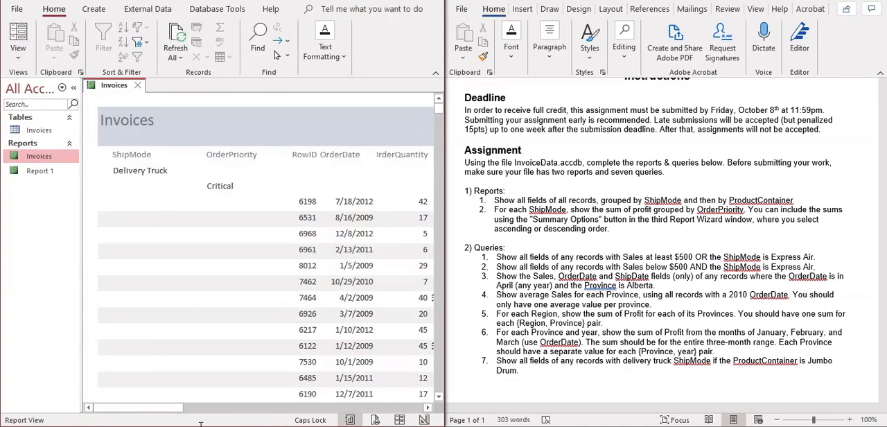
drag(167, 407, 251, 398)
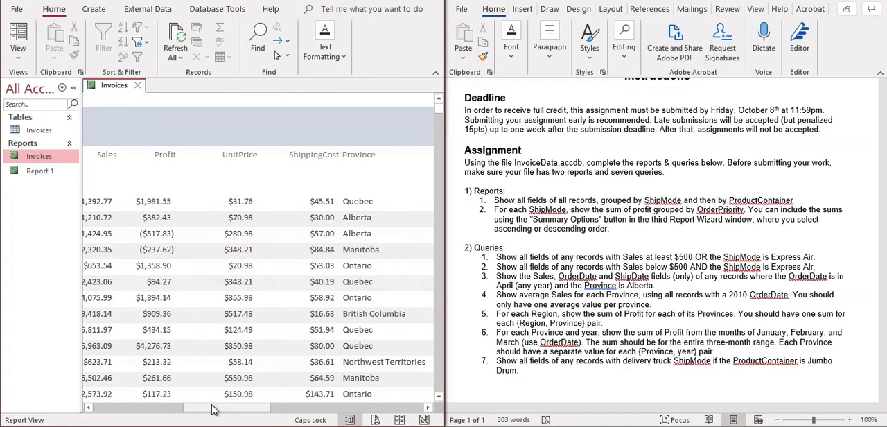
drag(214, 409, 420, 373)
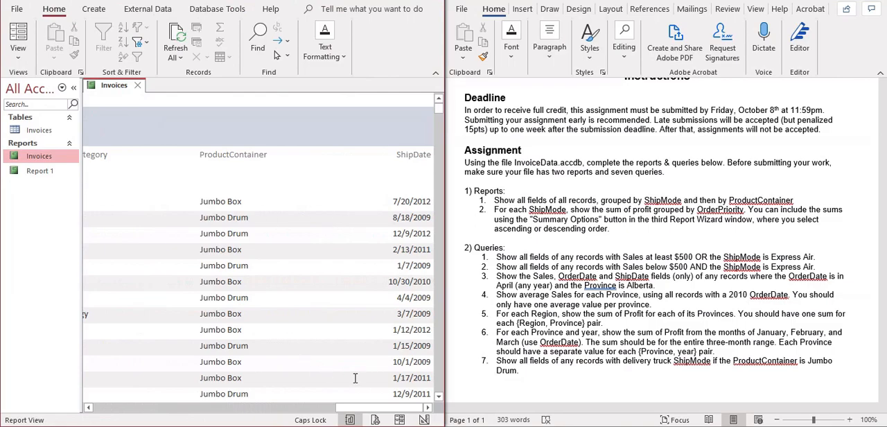
drag(361, 410, 104, 363)
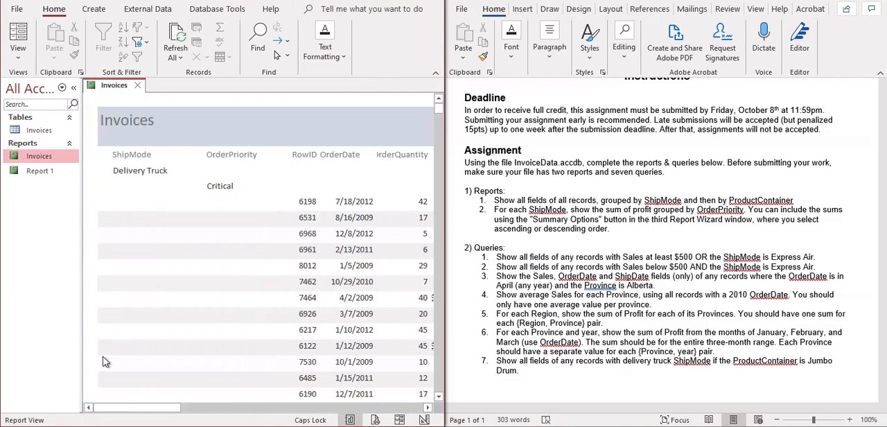
click(18, 54)
click(70, 173)
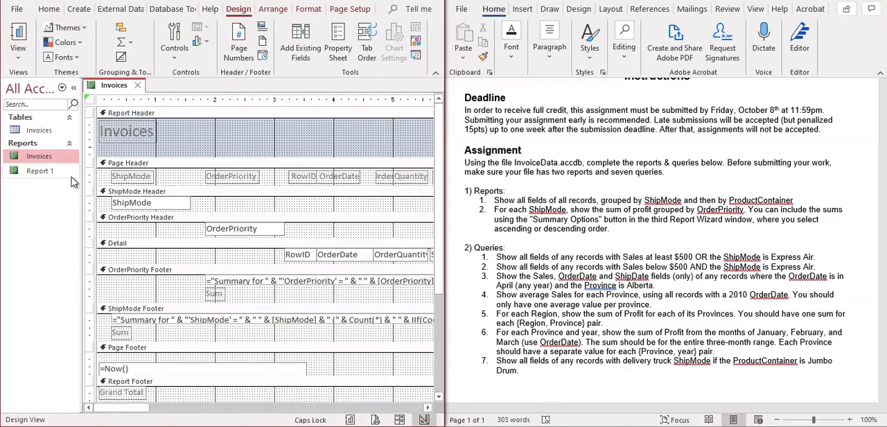
Inspect the report's full width and its footer sections in Design View, and switch the report to Report View.
drag(142, 413, 393, 388)
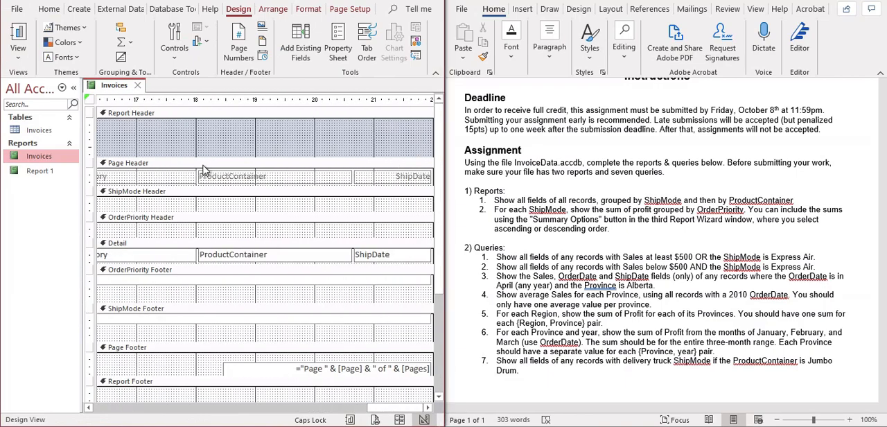
drag(438, 255, 440, 395)
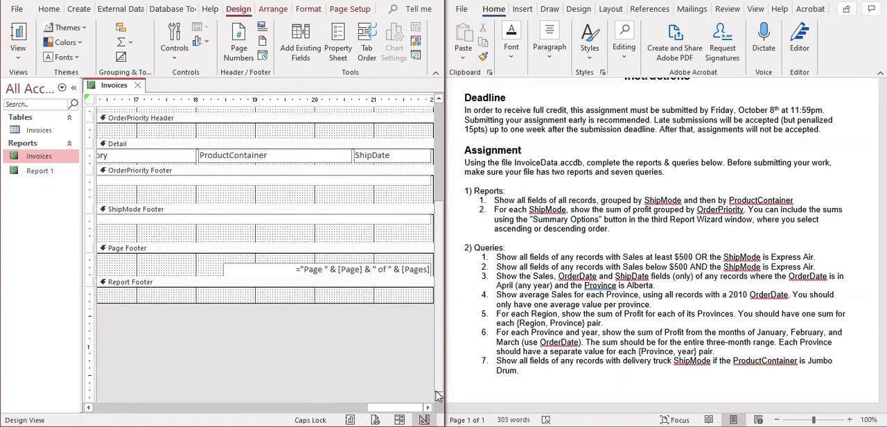
drag(378, 408, 166, 408)
click(19, 54)
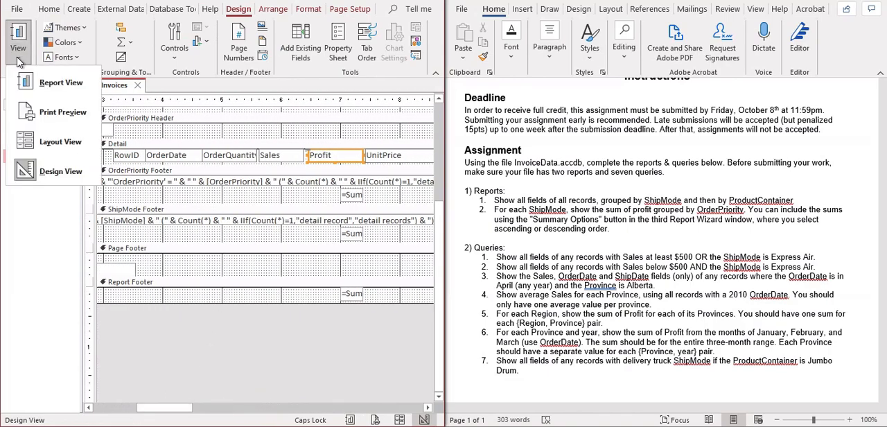
click(61, 173)
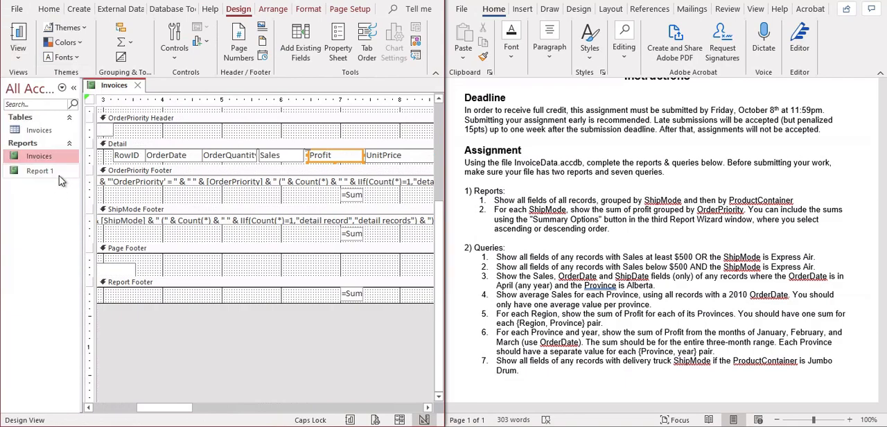
click(19, 48)
click(70, 86)
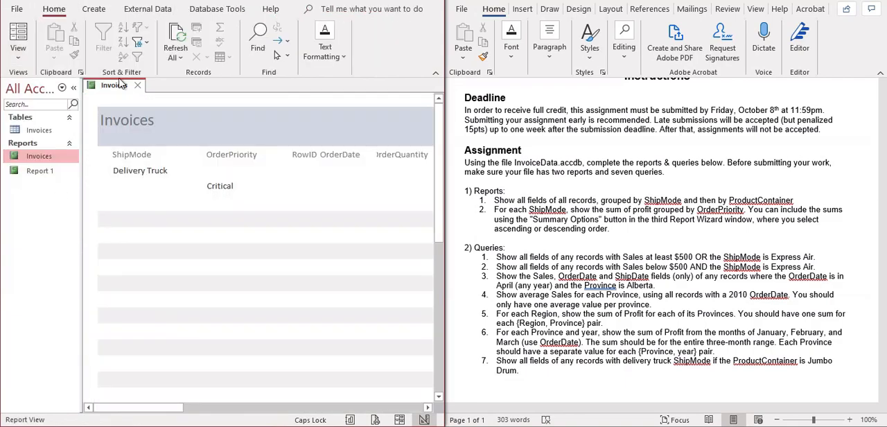
Check the Profit sums in the footers at the end of the report, and return to Design View.
drag(438, 115, 446, 416)
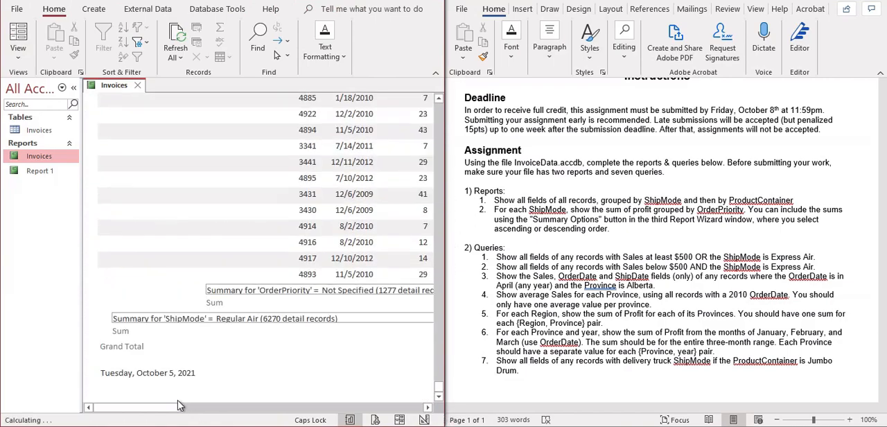
drag(156, 409, 234, 389)
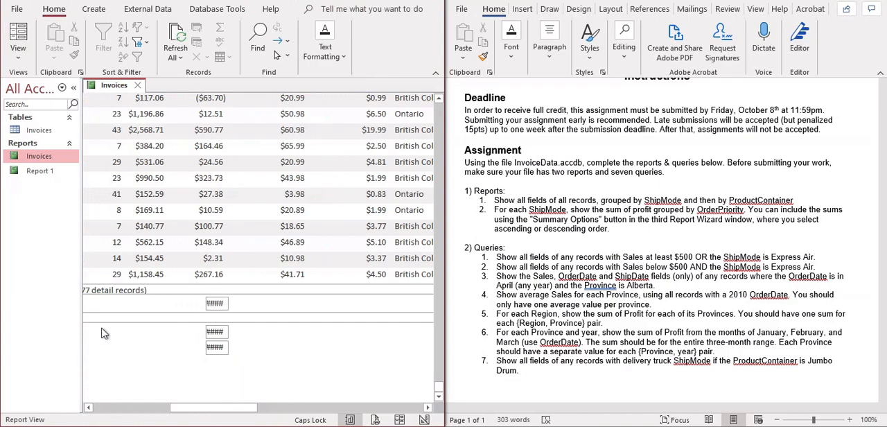
click(20, 56)
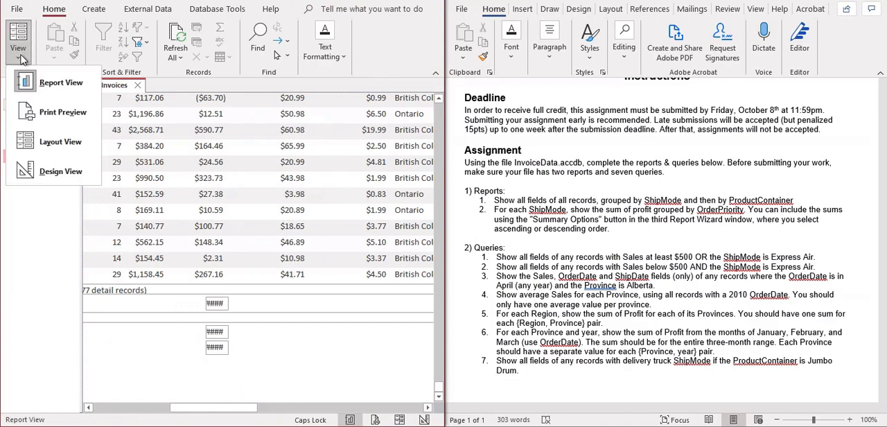
click(57, 172)
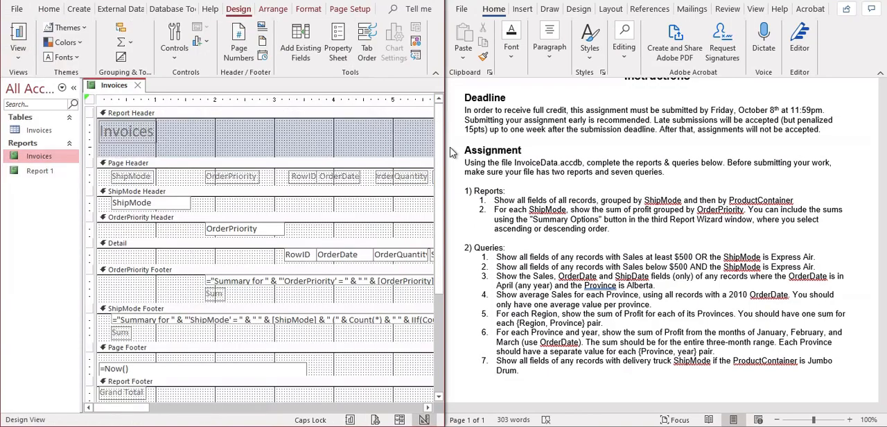
Widen the Profit sum fields in the OrderPriority, ShipMode and Report footers together to about 1 inch.
scroll(438, 136, down, 5)
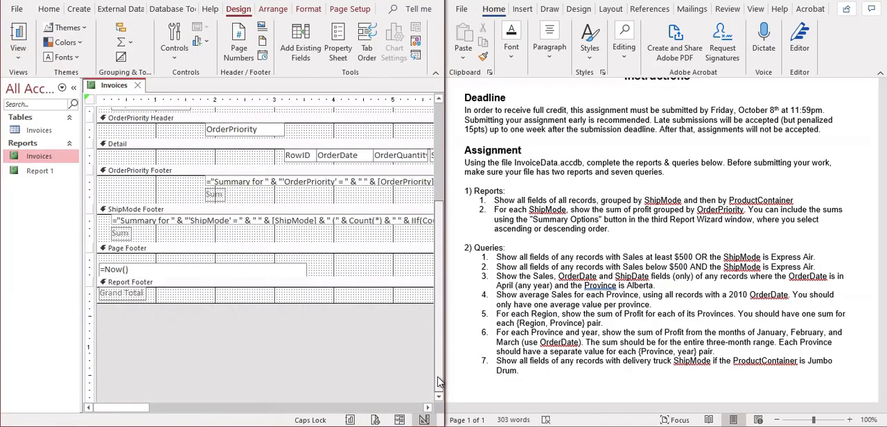
drag(127, 411, 204, 400)
click(206, 196)
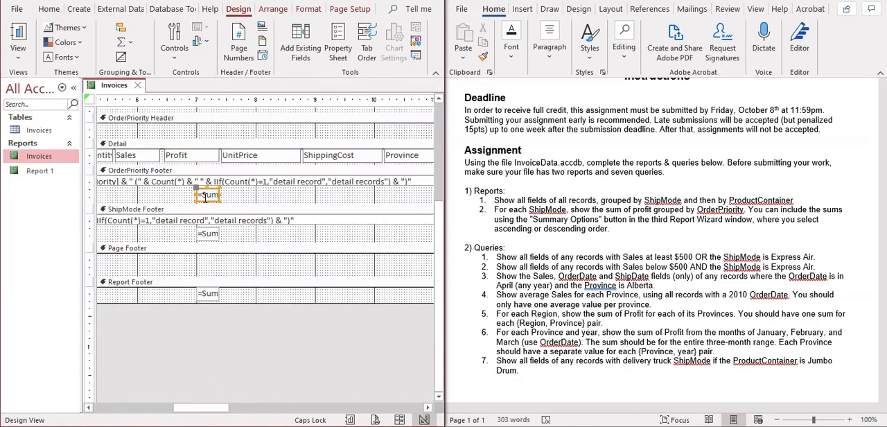
shift+click(210, 235)
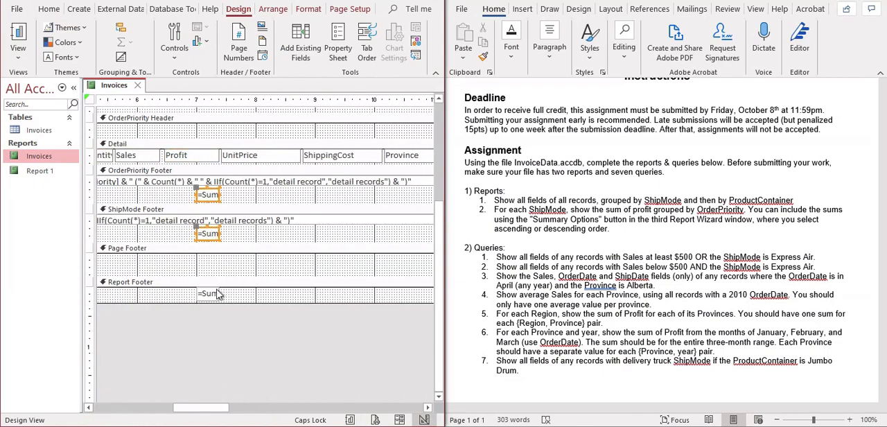
shift+click(214, 297)
click(218, 294)
shift+click(210, 236)
shift+click(213, 196)
drag(221, 194, 258, 194)
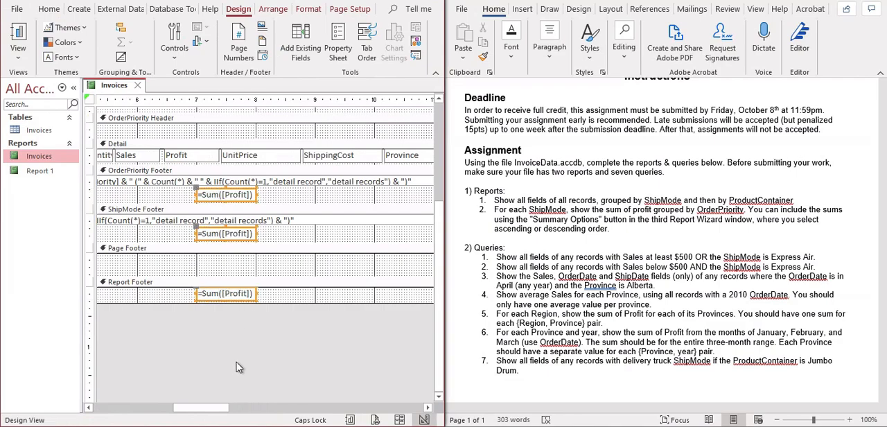
Widen the Sum labels in the OrderPriority Footer and ShipMode Footer together to about 1.1 inches.
drag(183, 409, 87, 395)
drag(146, 408, 190, 407)
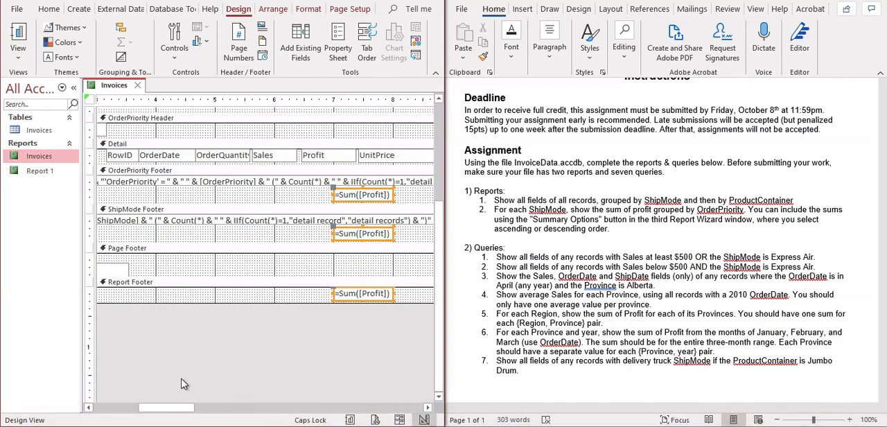
drag(173, 409, 84, 409)
click(218, 195)
shift+click(129, 235)
click(135, 237)
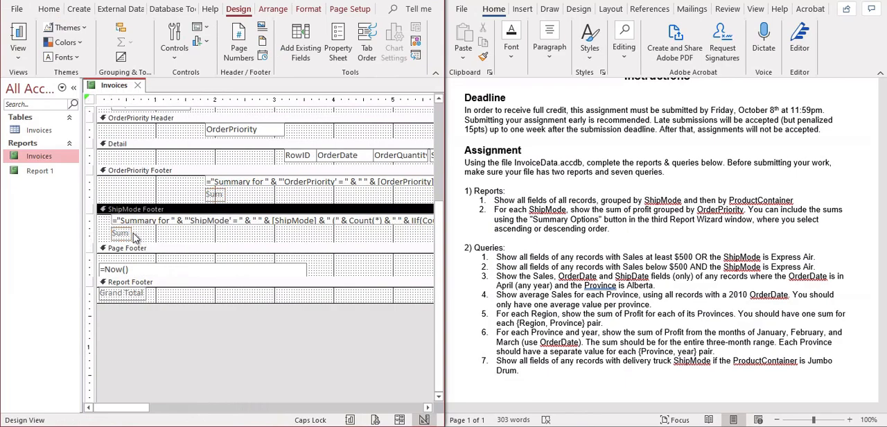
click(122, 235)
shift+click(219, 194)
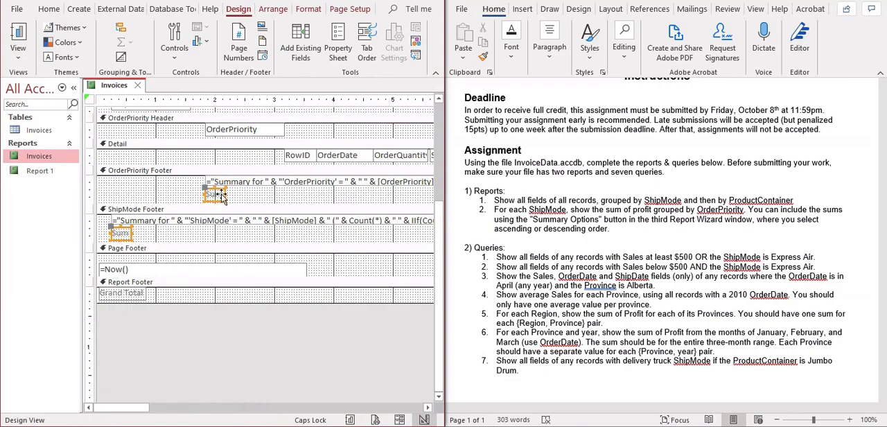
drag(231, 193, 293, 212)
drag(126, 409, 195, 354)
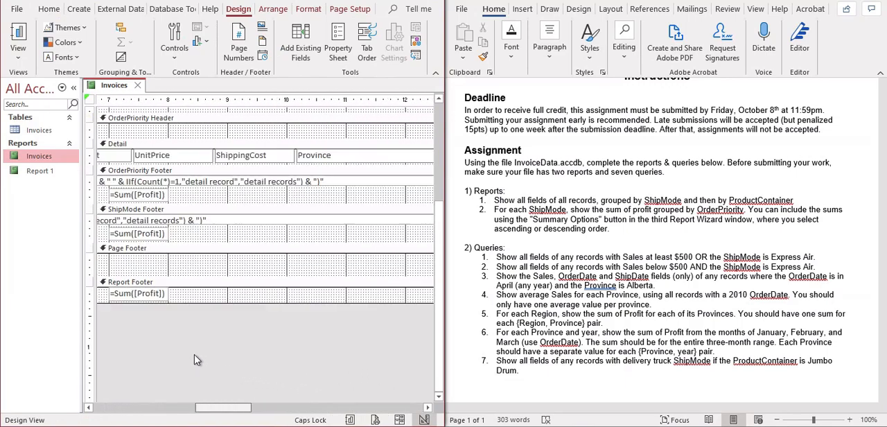
Examine the group sums and grand total of Profit at the end of the report in Report View.
click(18, 39)
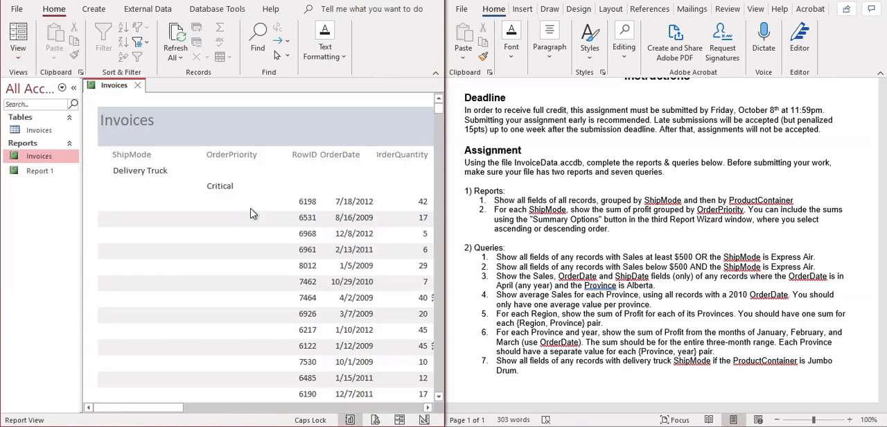
drag(439, 111, 439, 390)
drag(169, 409, 262, 406)
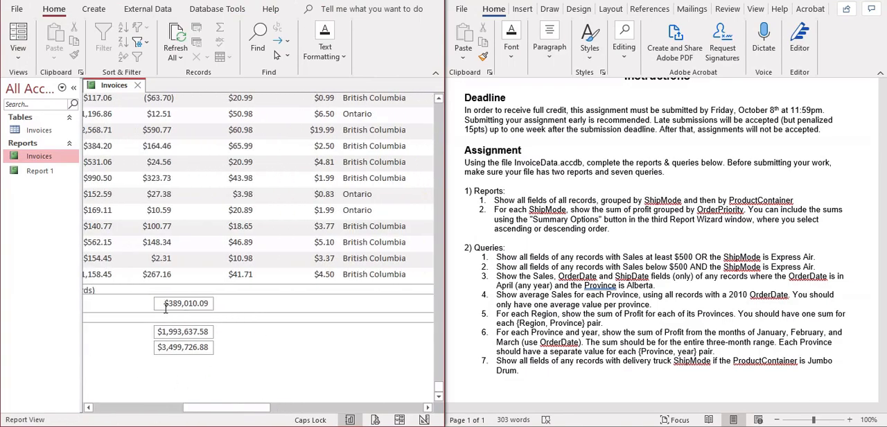
drag(263, 407, 56, 350)
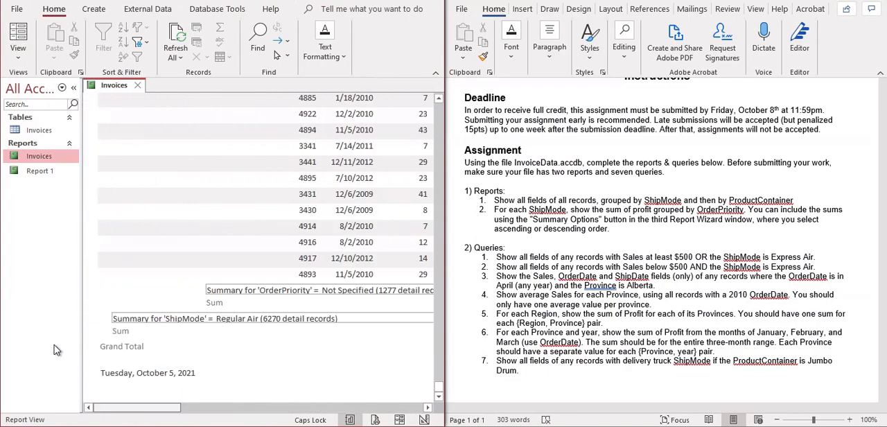
drag(441, 390, 426, 102)
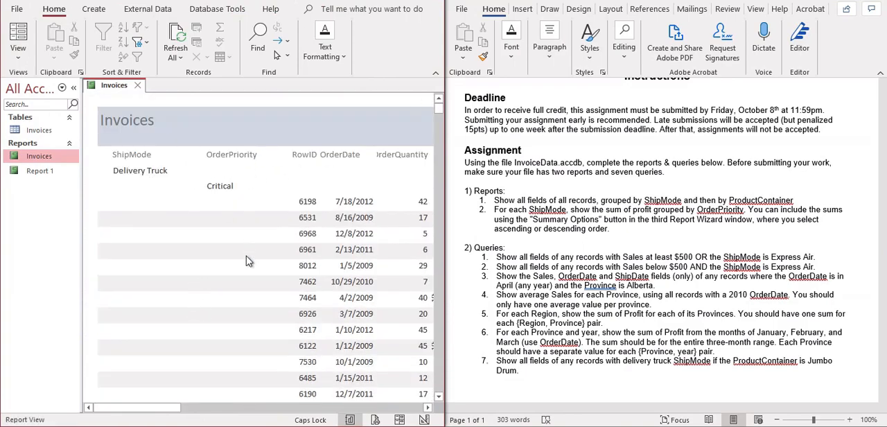
drag(167, 406, 114, 346)
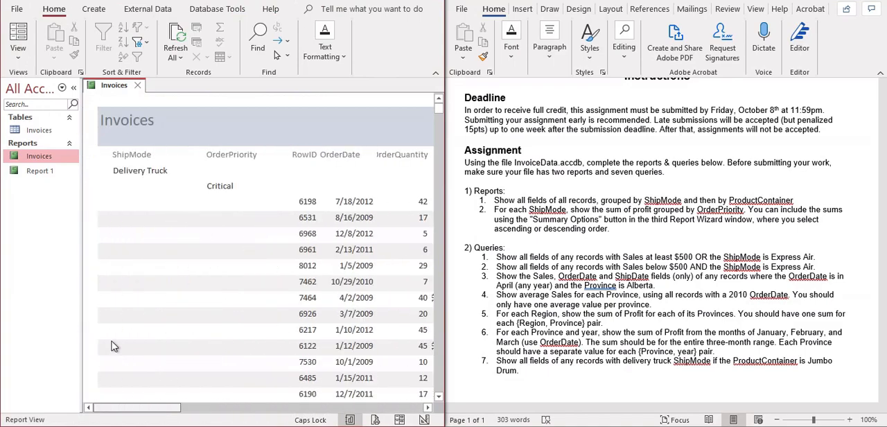
Save and close the Invoices report, and rename it as Report 2.
click(138, 86)
click(401, 241)
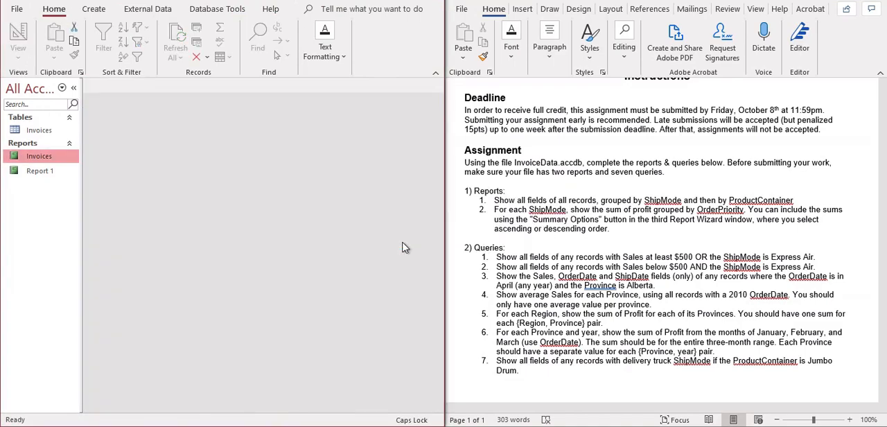
right_click(45, 160)
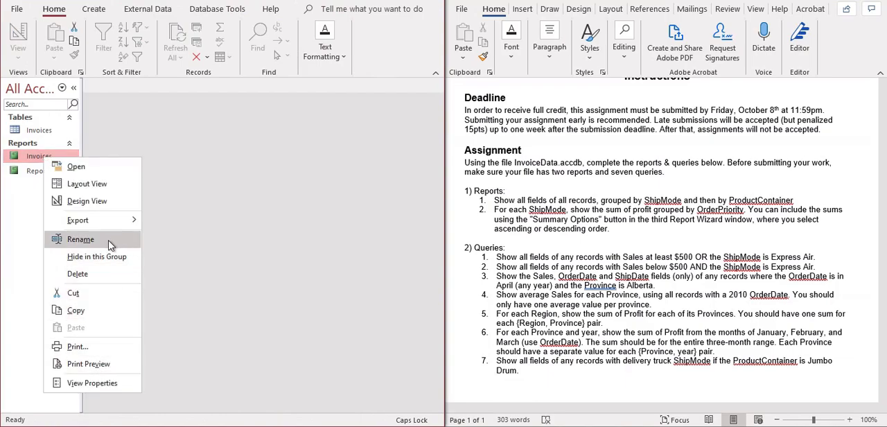
click(81, 239)
text(R)
key(Caps_Lock)
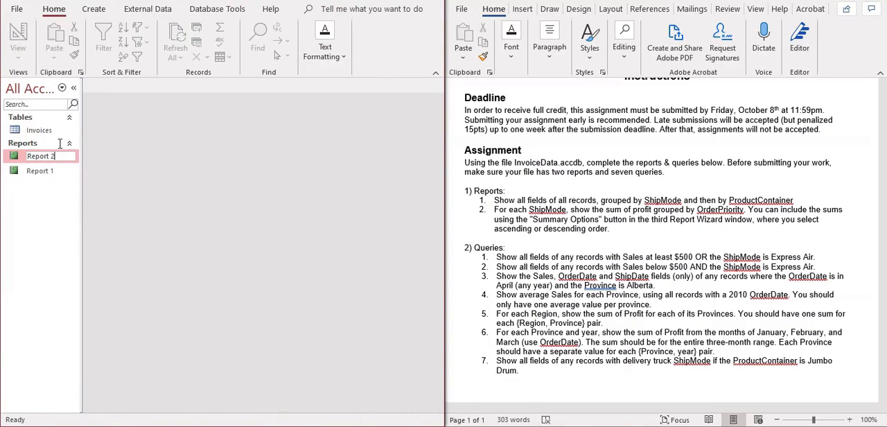
click(44, 214)
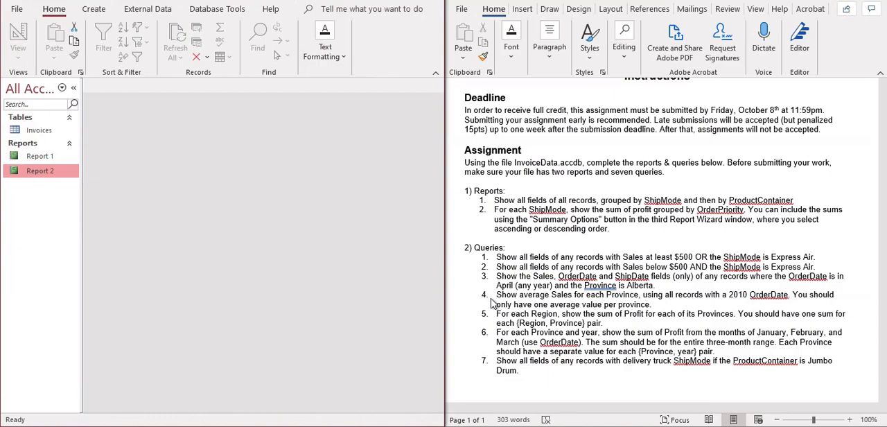
Review the assignment's query instructions in the Word document, and open the Invoices table in Access.
scroll(492, 303, down, 2)
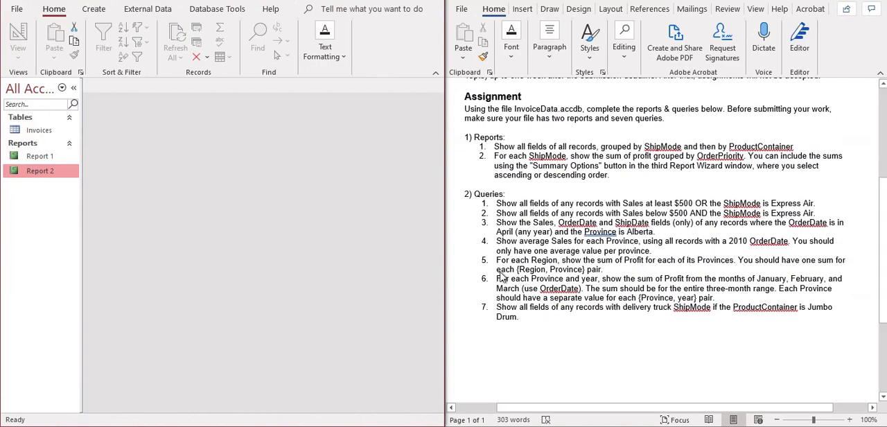
scroll(502, 277, up, 3)
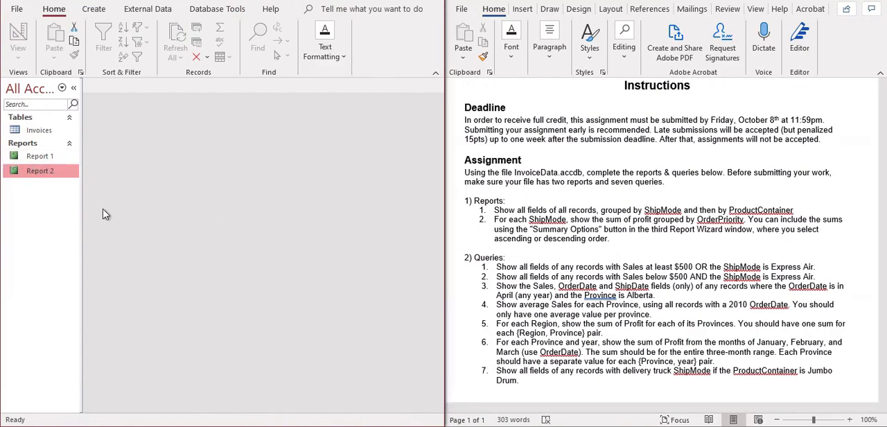
click(48, 156)
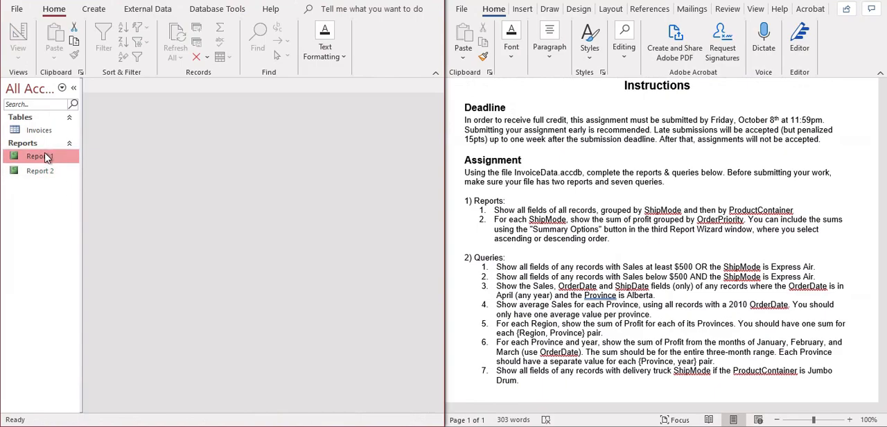
double_click(45, 133)
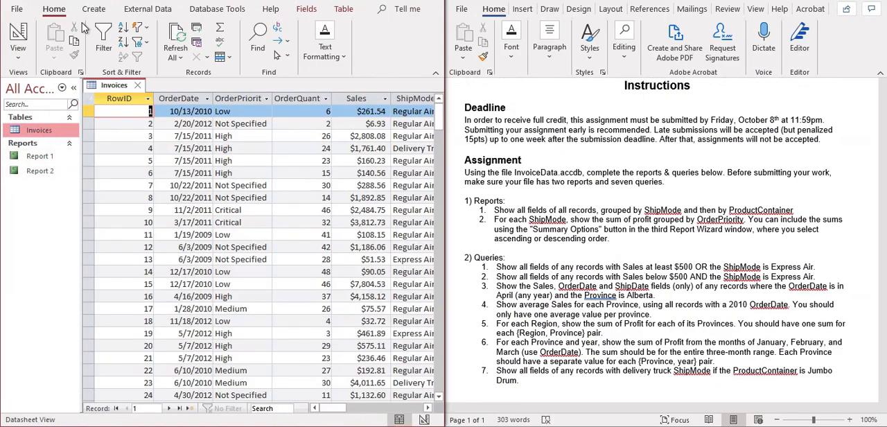
key(super+shift+5)
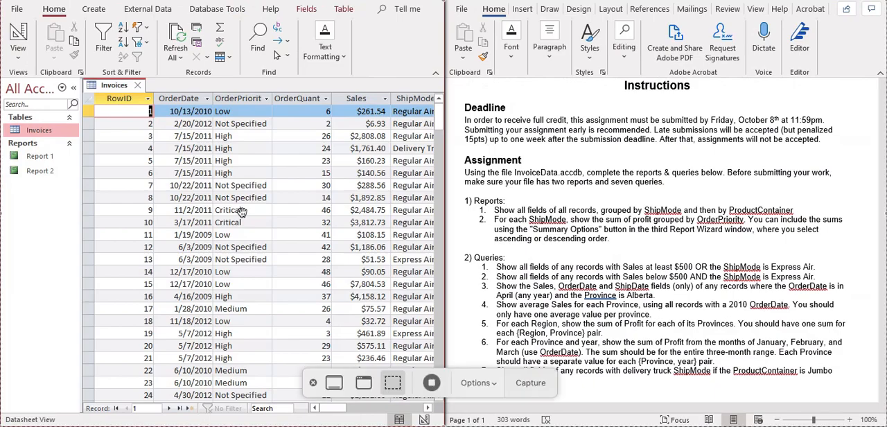